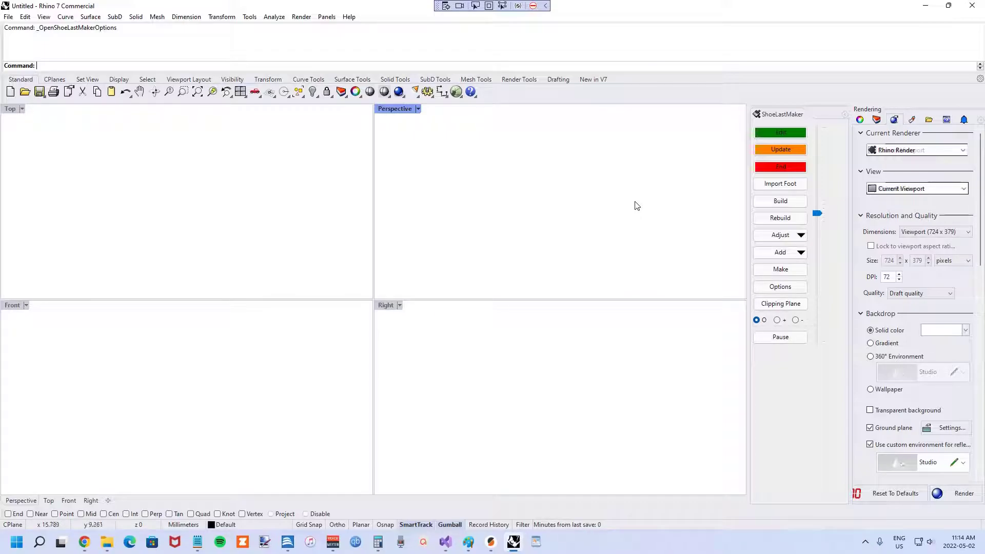
# Import the foot image TestFootRight.jpg, mirrored as a flatbed scan, without raised-glass width scaling or scaling to a measurement
pyautogui.click(768, 188)
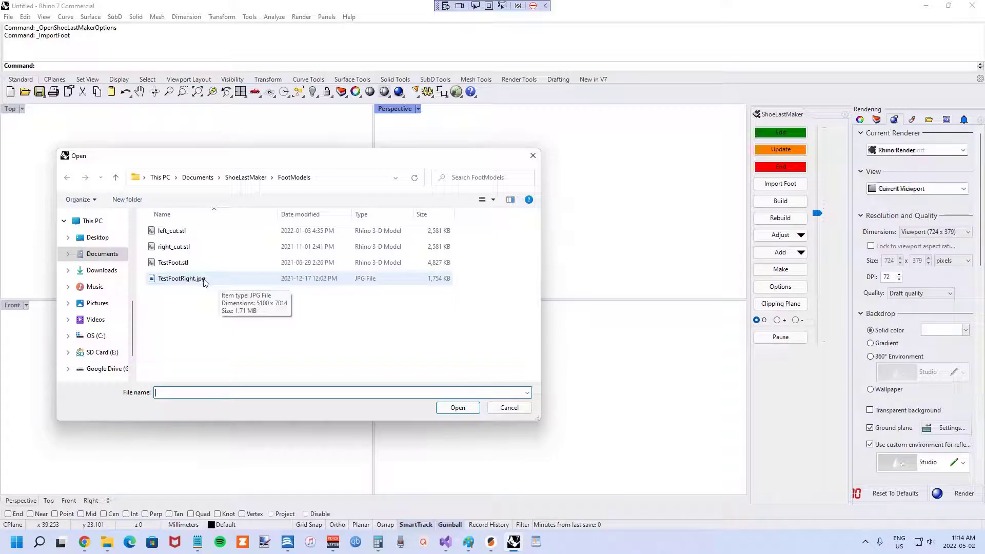
pyautogui.doubleClick(176, 280)
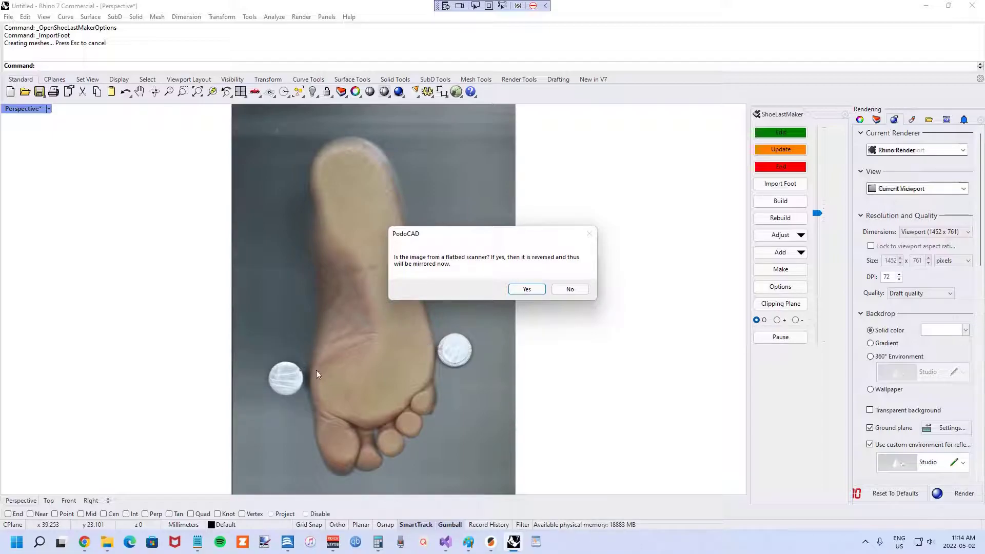
pyautogui.click(526, 289)
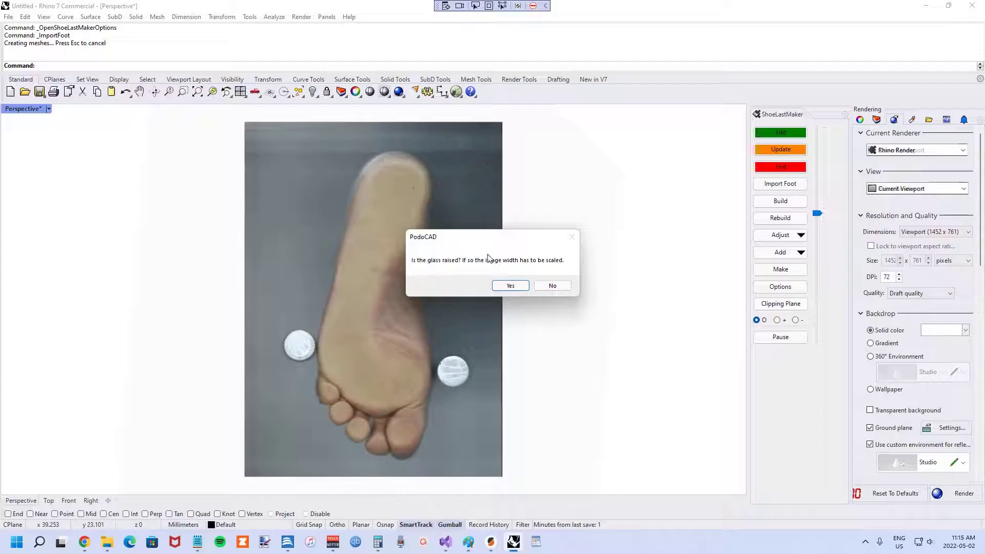
pyautogui.click(553, 286)
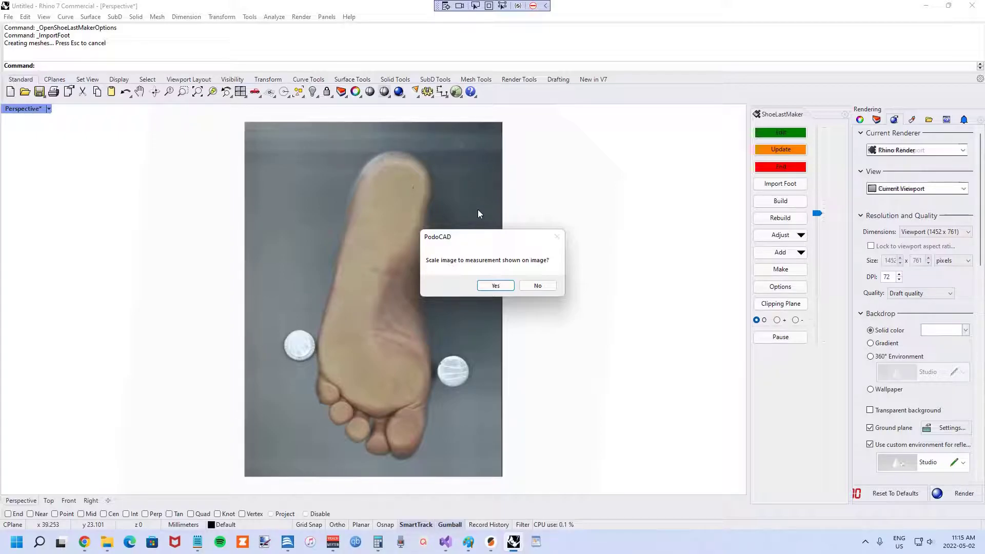
pyautogui.click(536, 285)
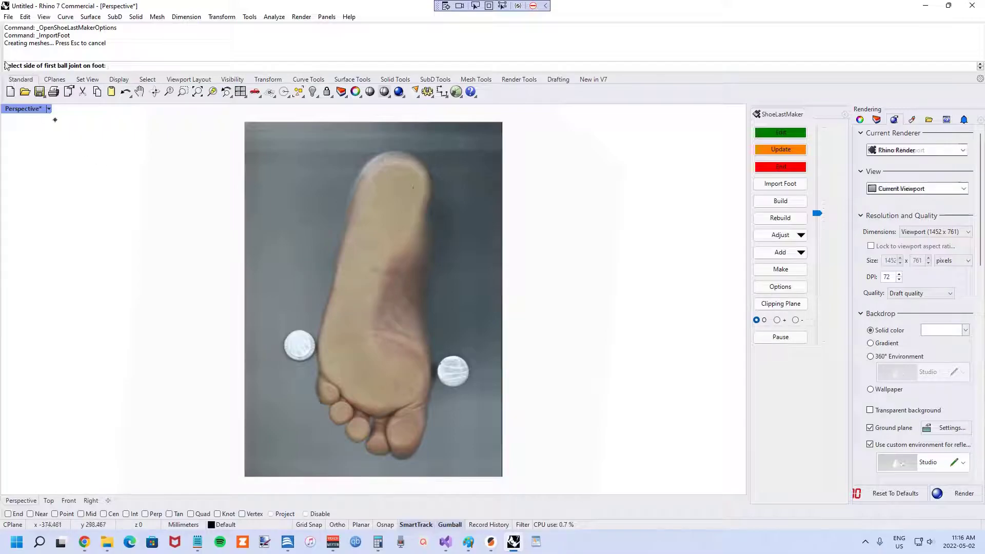
# Mark the side of the first ball joint on the foot and the adjacent point on the dowel beside it
pyautogui.scroll(6, 434, 362)
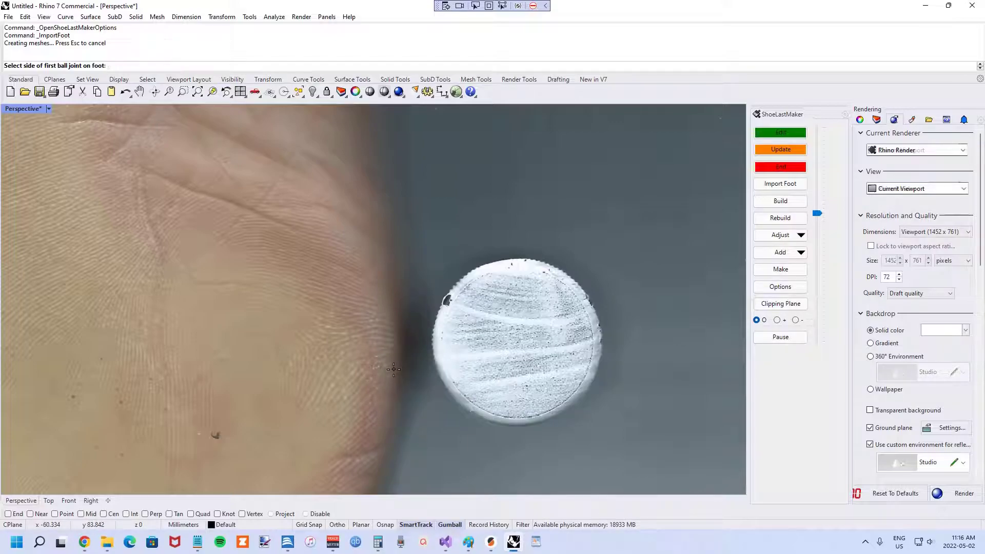
pyautogui.scroll(-10, 394, 369)
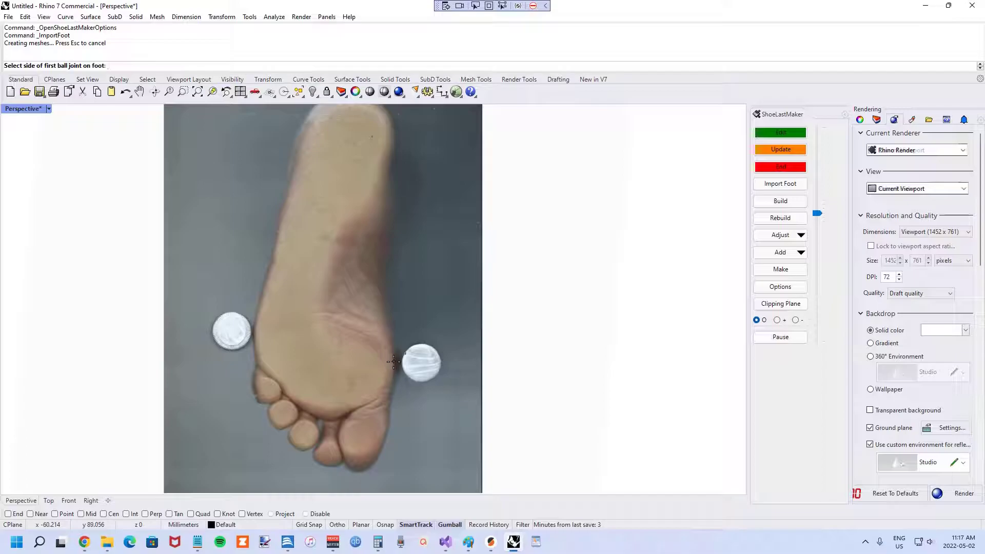
pyautogui.scroll(-2, 394, 362)
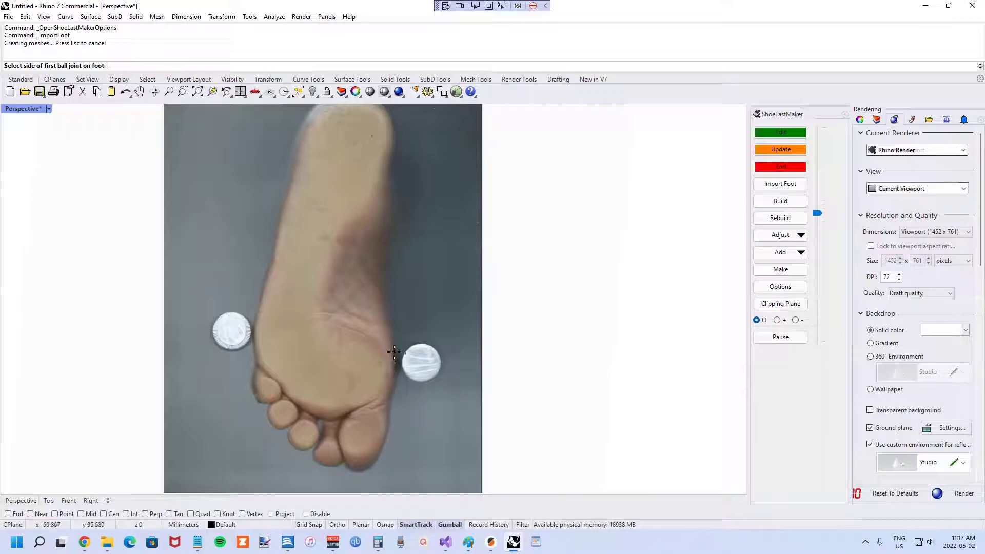
pyautogui.scroll(-1, 394, 352)
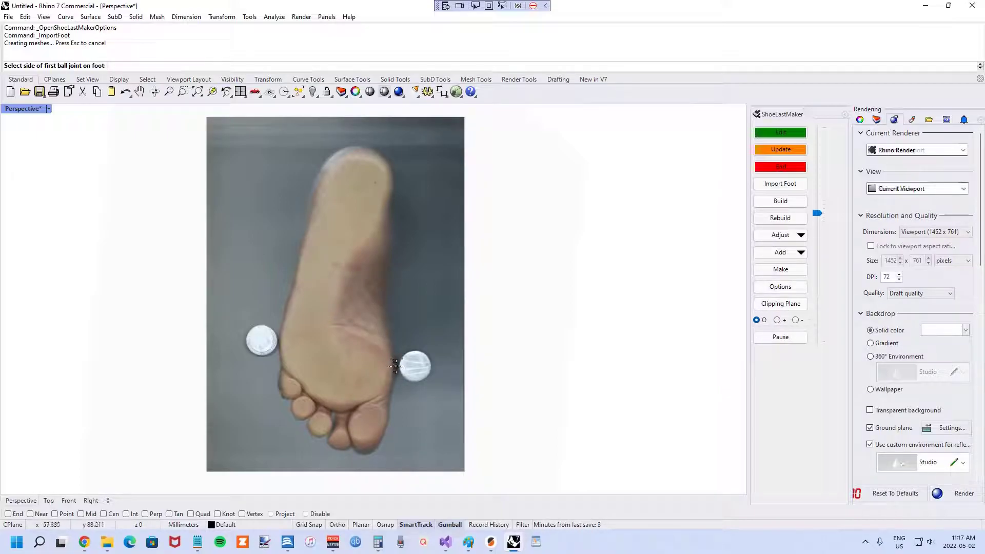
pyautogui.scroll(8, 396, 366)
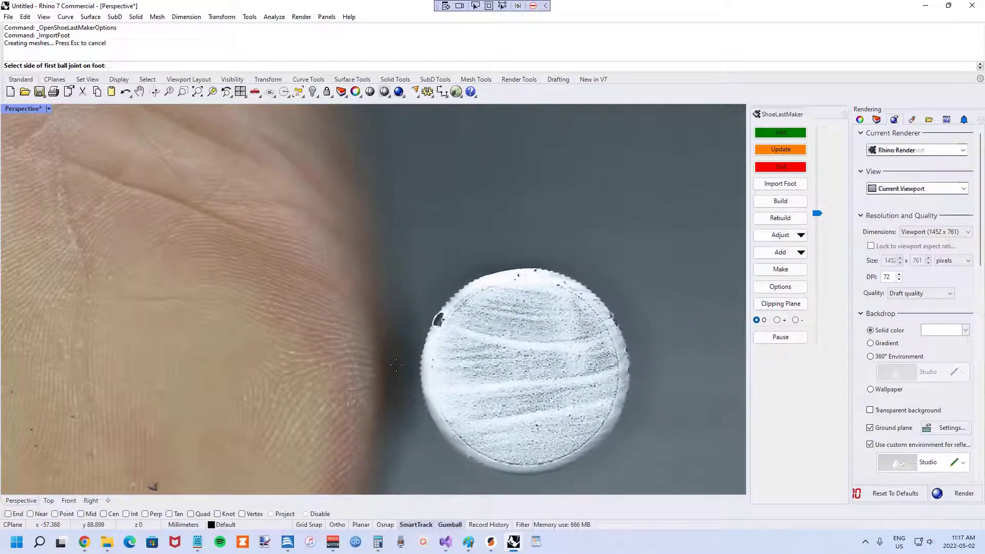
pyautogui.click(396, 365)
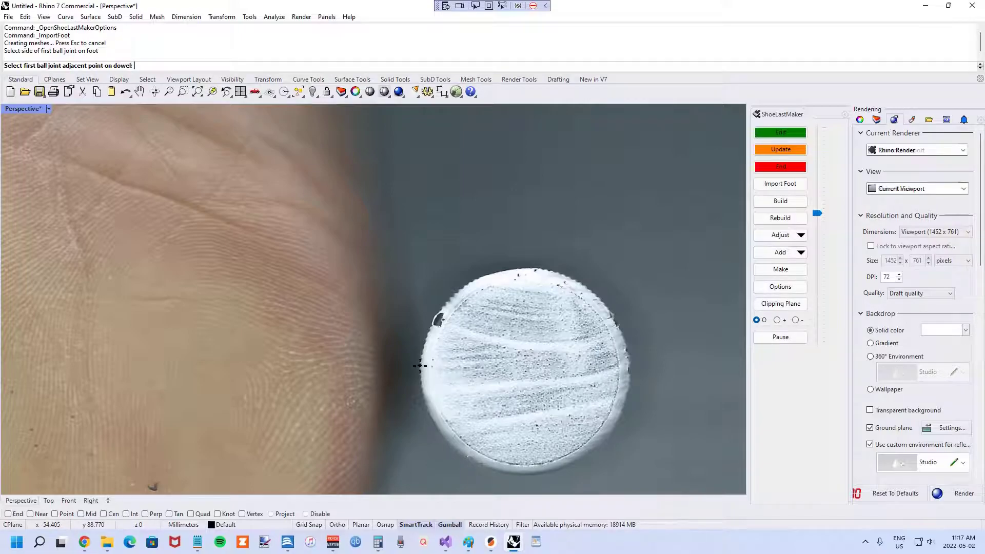
pyautogui.scroll(-15, 420, 366)
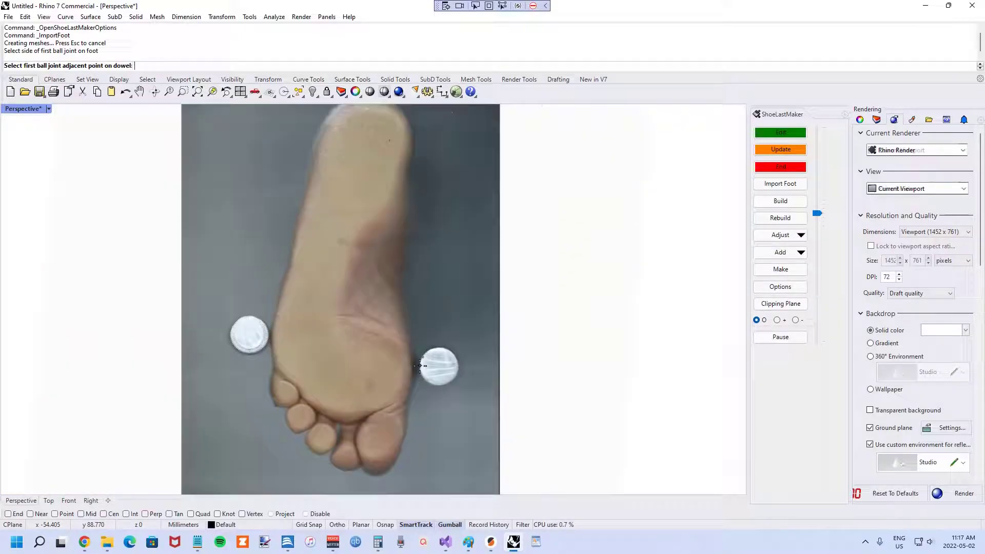
pyautogui.scroll(15, 420, 366)
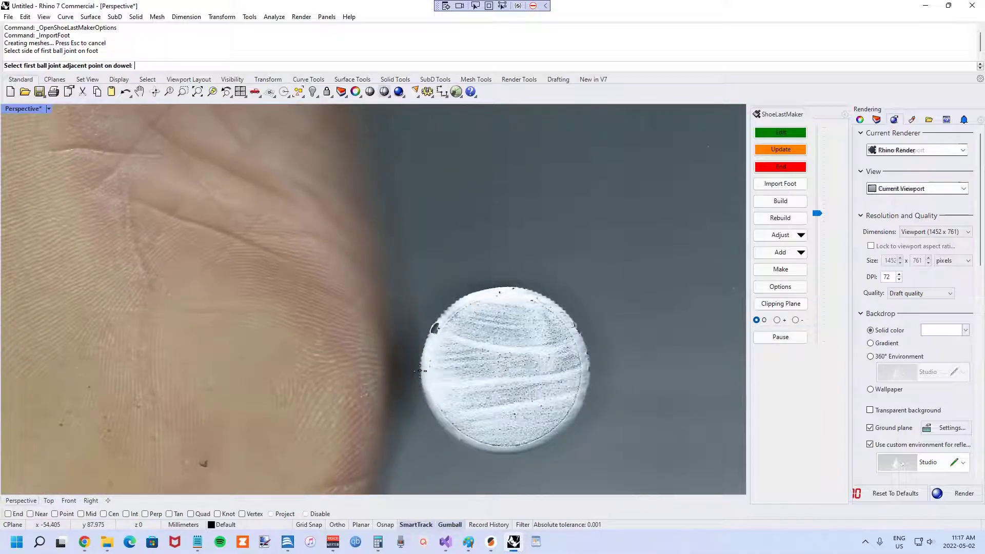
pyautogui.click(420, 371)
# Mark the side of the fifth ball joint on the foot and the adjacent point on the neighbouring dowel
pyautogui.scroll(-15, 420, 371)
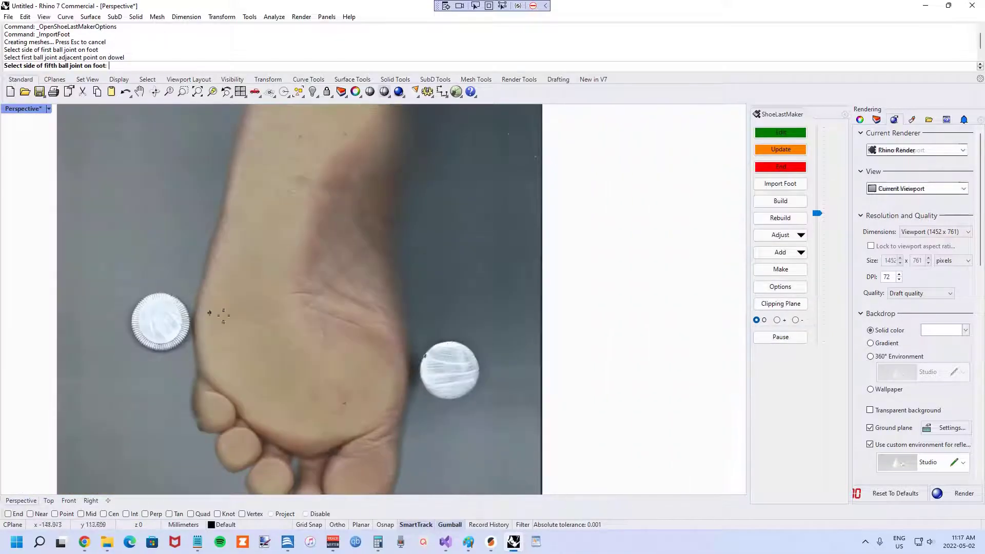
pyautogui.scroll(20, 213, 315)
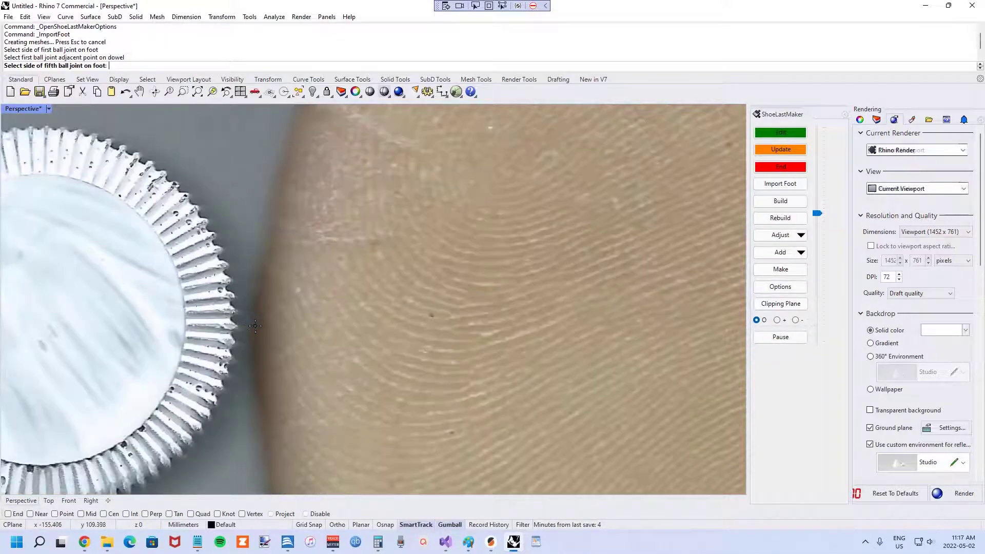
pyautogui.click(255, 329)
pyautogui.click(238, 329)
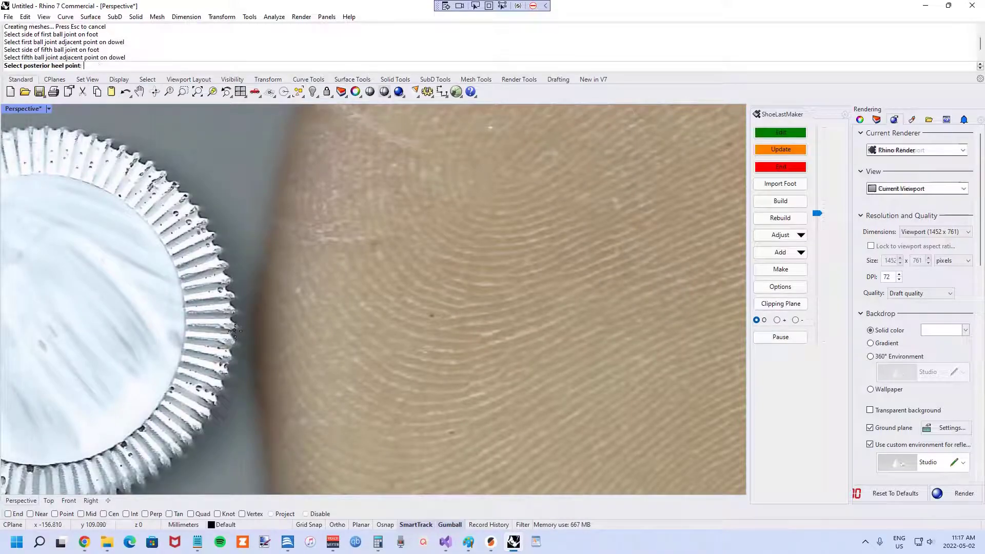
# Mark the posterior heel point at the rear edge of the heel
pyautogui.scroll(-8, 260, 340)
pyautogui.scroll(-5, 261, 341)
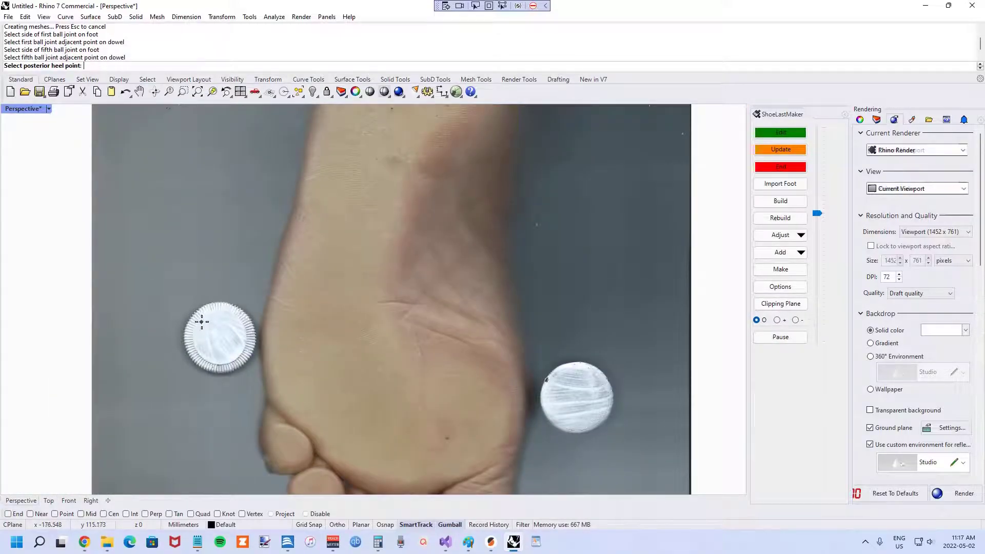
pyautogui.scroll(5, 203, 323)
pyautogui.scroll(-5, 213, 330)
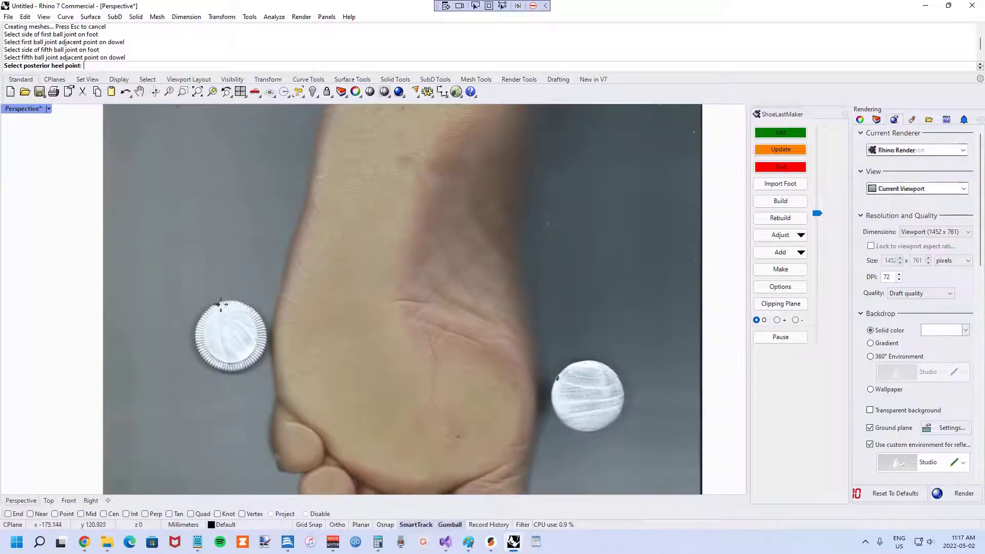
pyautogui.scroll(-1, 204, 339)
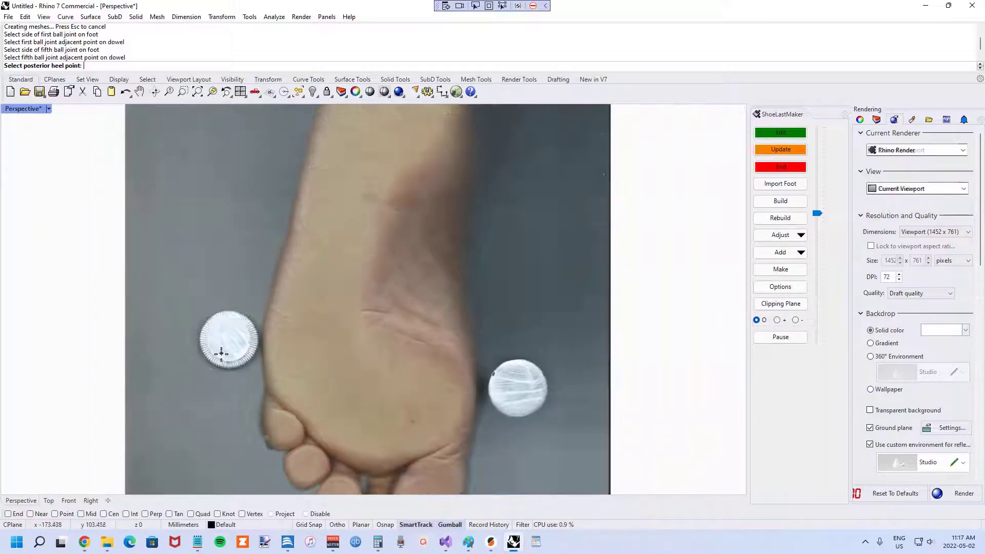
pyautogui.scroll(-4, 231, 344)
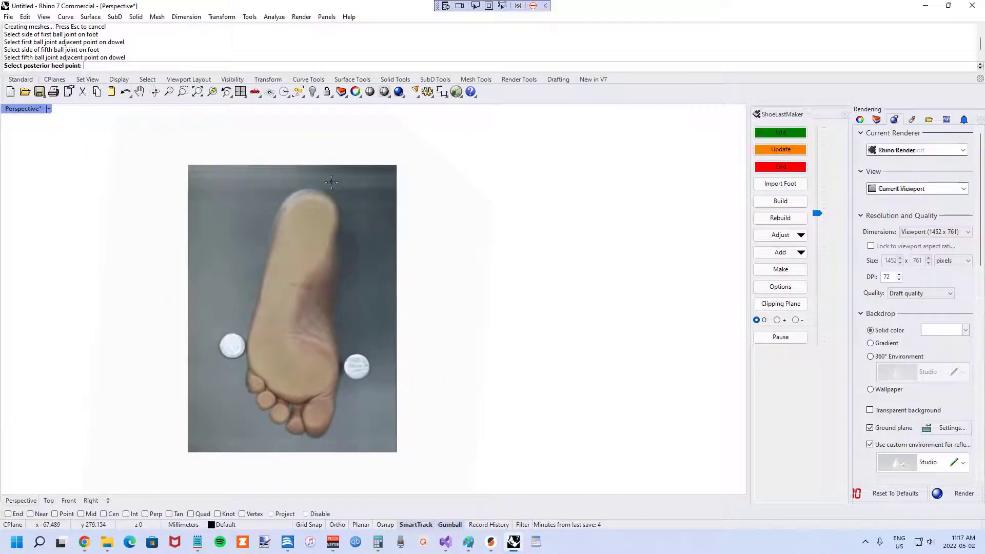
pyautogui.scroll(6, 332, 180)
pyautogui.scroll(-1, 268, 210)
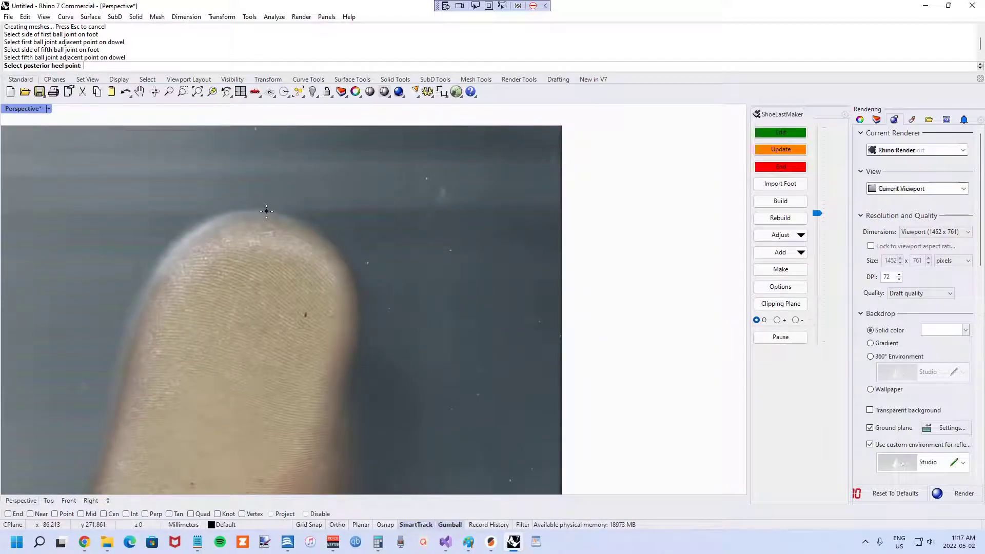
pyautogui.click(267, 211)
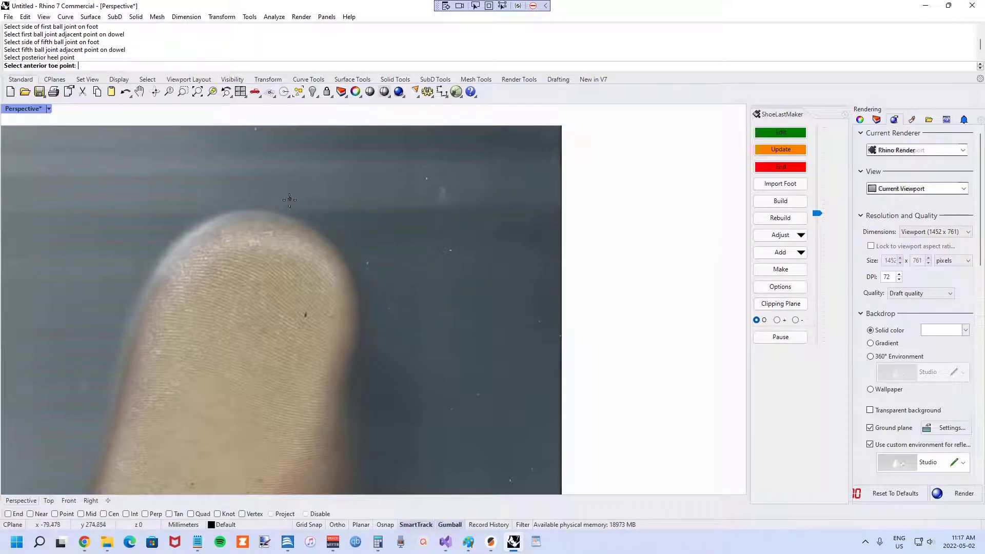
# Mark the anterior toe point at the tip of the big toe and the base of the second toe
pyautogui.scroll(5, 288, 447)
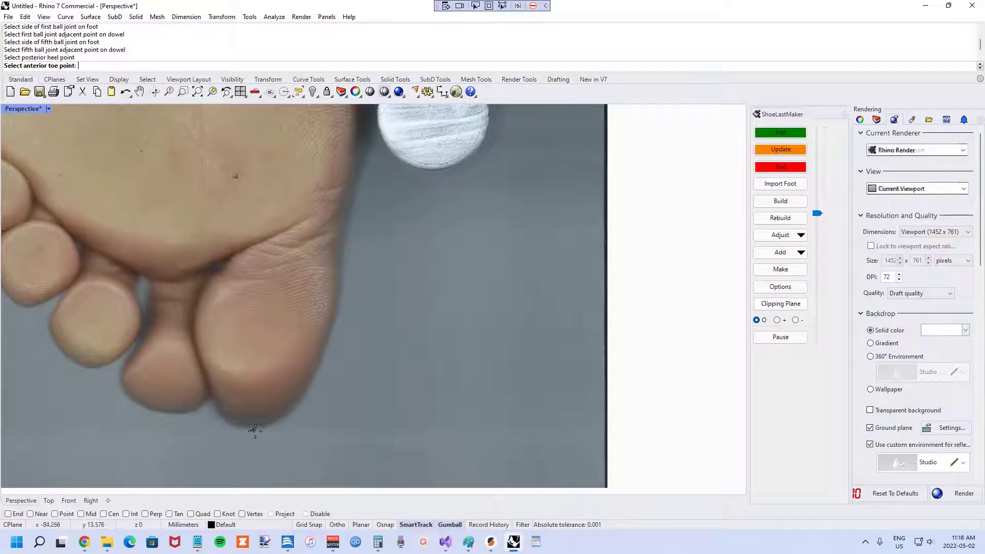
pyautogui.scroll(4, 243, 427)
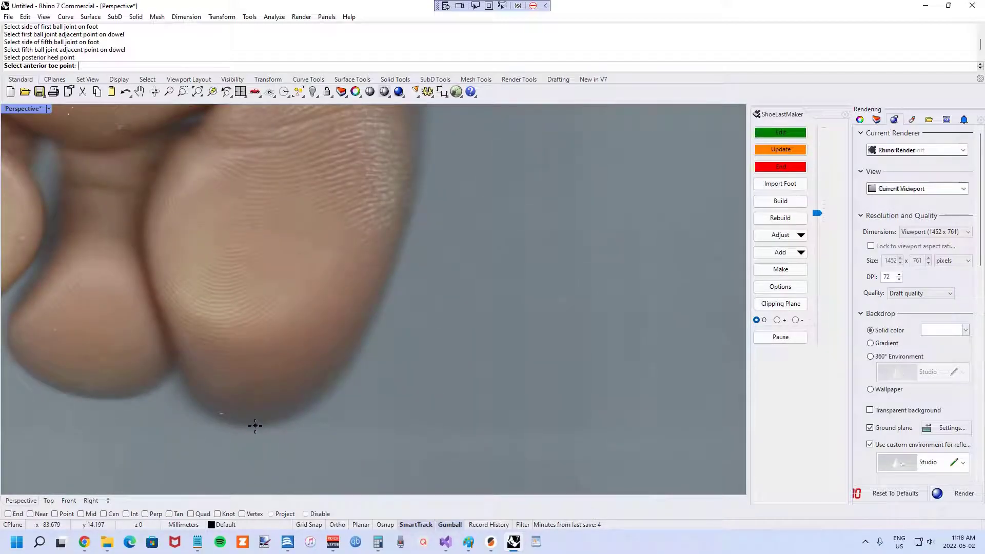
pyautogui.click(254, 427)
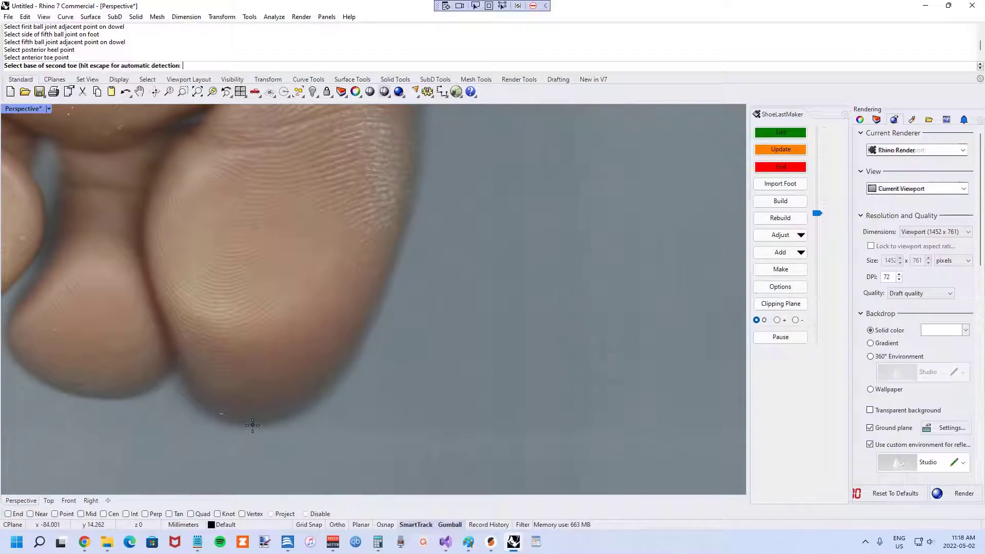
pyautogui.scroll(-3, 267, 426)
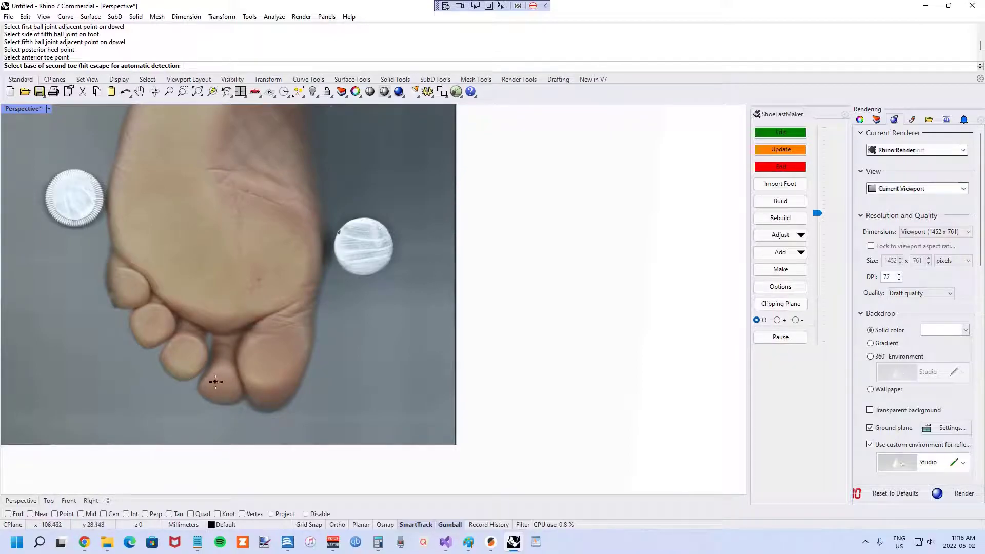
pyautogui.scroll(5, 229, 308)
pyautogui.scroll(1, 229, 308)
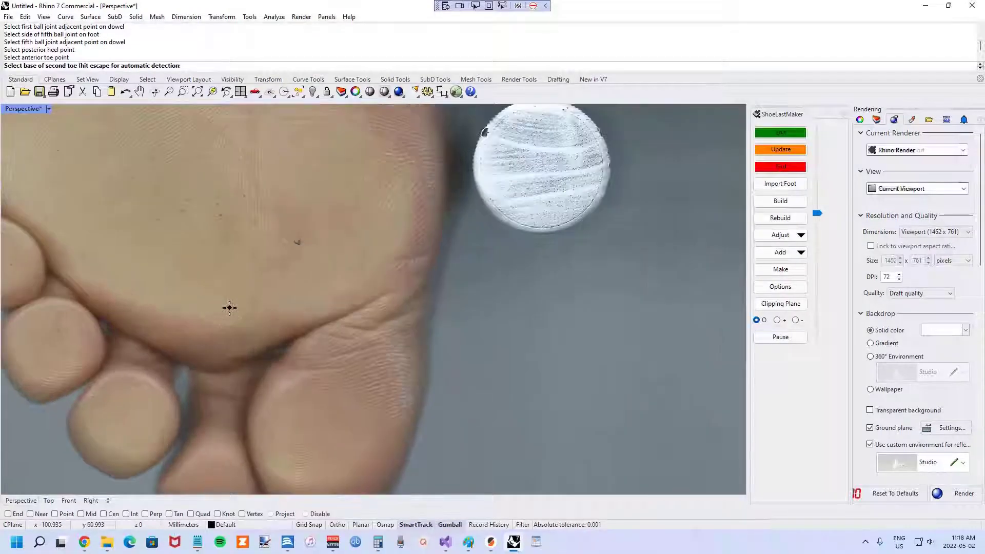
pyautogui.click(227, 305)
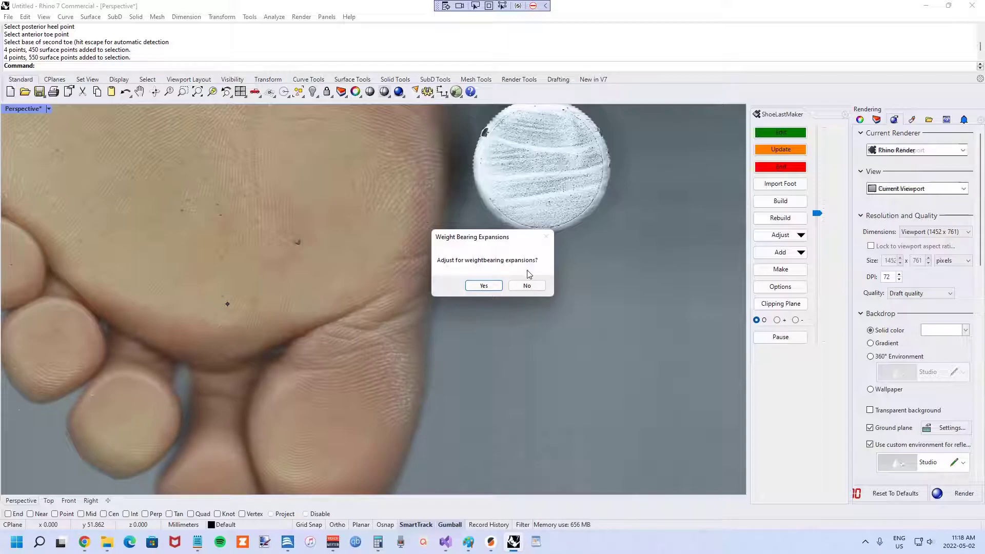
# Decline the weightbearing expansion adjustment and manually set the heel axis angle, tilting it slightly to follow the heel
pyautogui.click(527, 286)
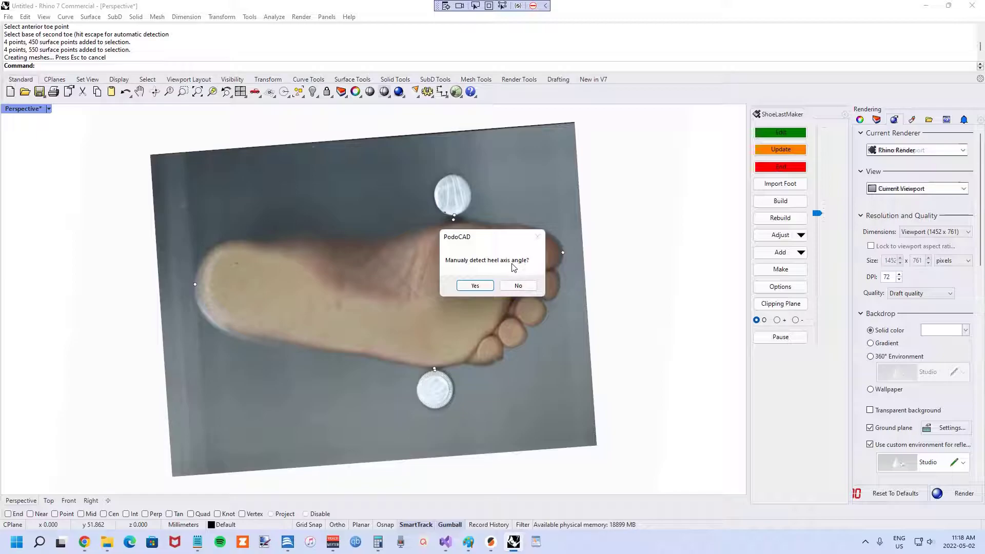
pyautogui.click(475, 286)
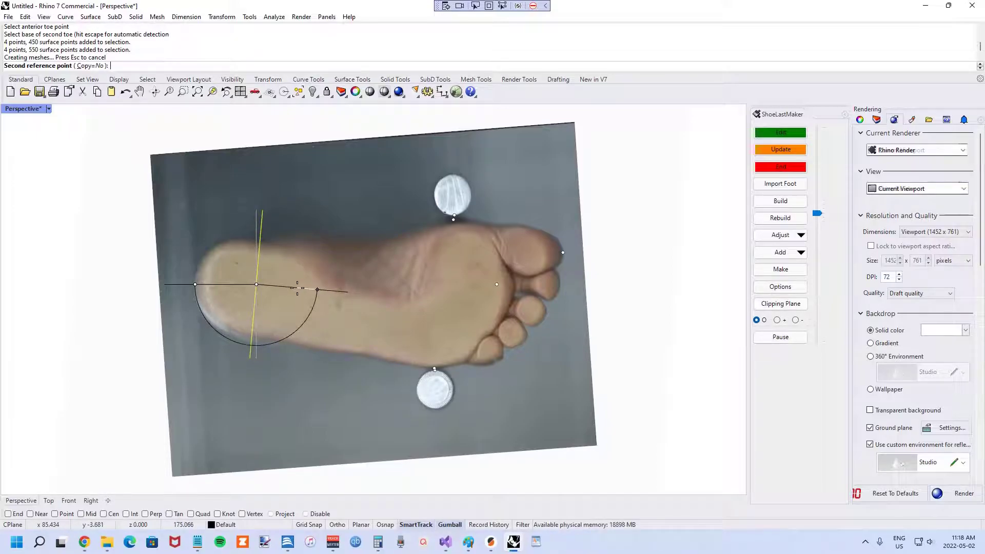
pyautogui.click(298, 288)
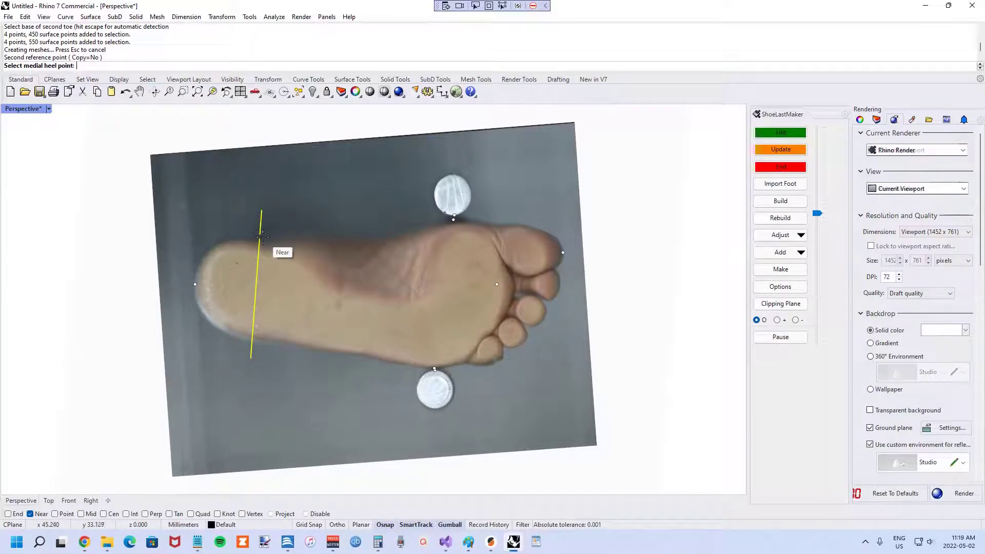
# Mark the medial and lateral heel points where the yellow guide line crosses the heel's edges
pyautogui.scroll(4, 263, 237)
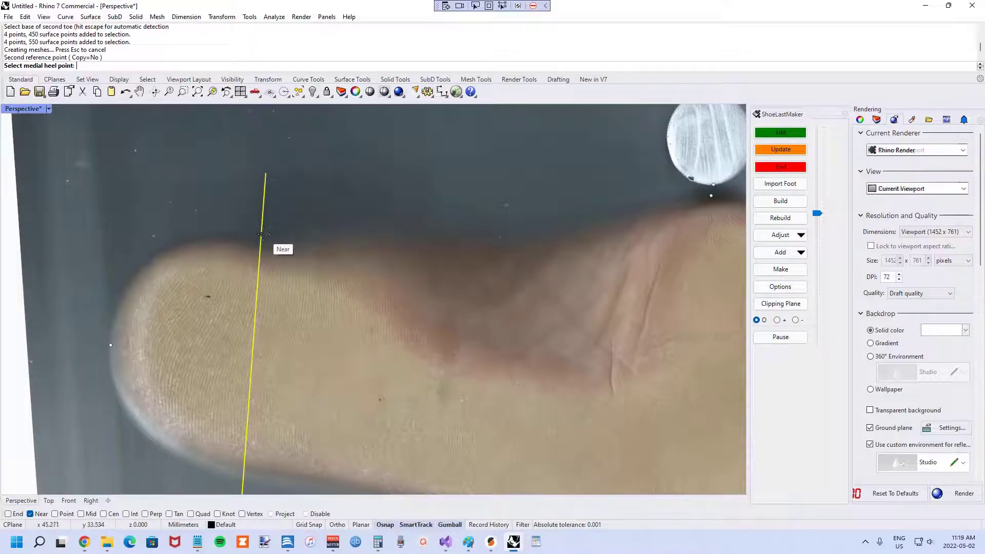
pyautogui.click(262, 233)
pyautogui.scroll(-5, 261, 256)
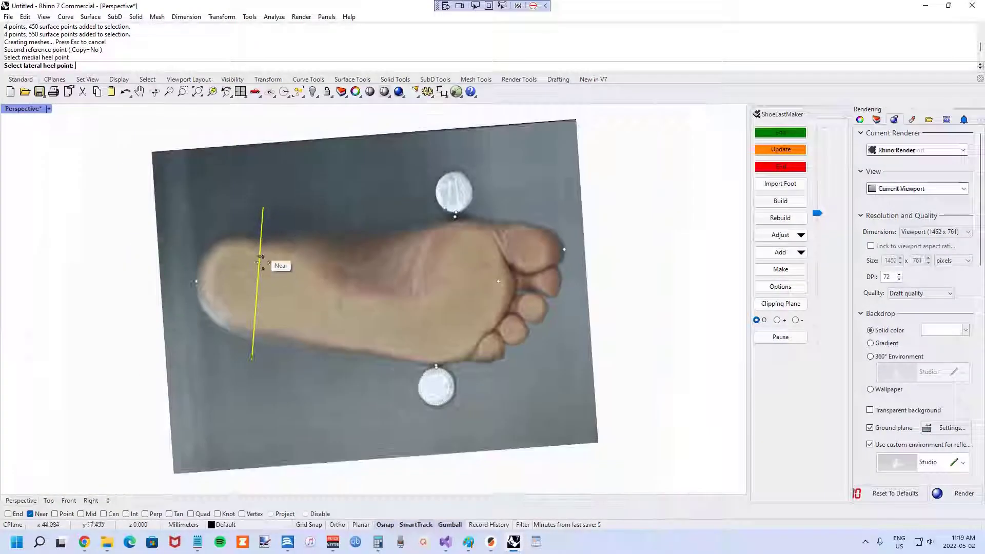
pyautogui.scroll(5, 258, 341)
pyautogui.click(259, 334)
# Mark the posterior heel point where the black heel axis line crosses the rear edge of the heel
pyautogui.scroll(-3, 279, 341)
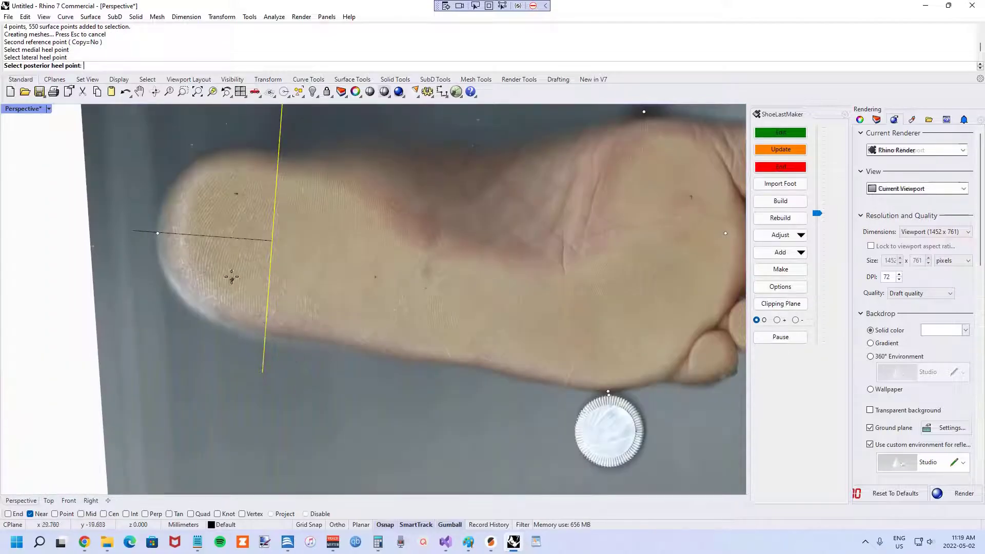
pyautogui.scroll(4, 169, 239)
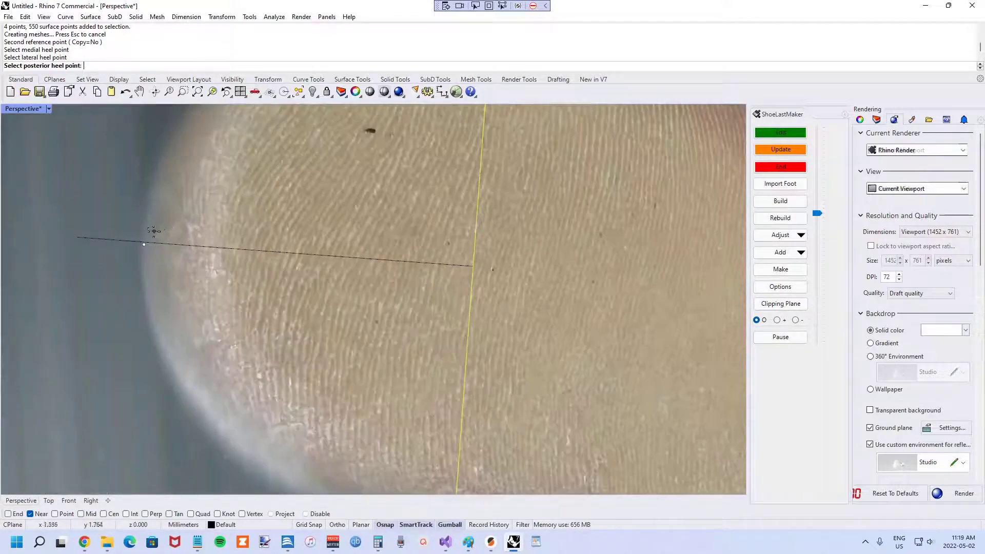
pyautogui.scroll(-3, 143, 242)
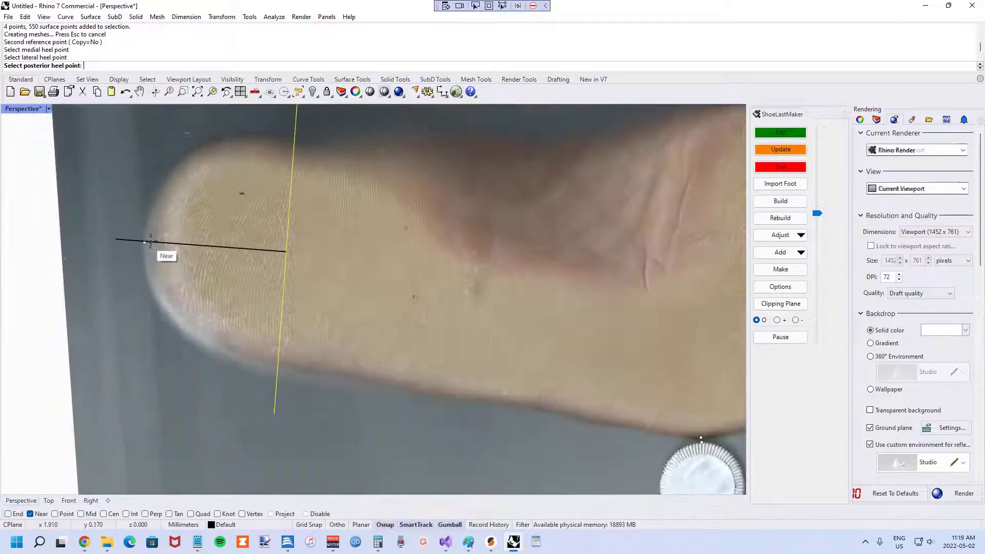
pyautogui.scroll(2, 178, 240)
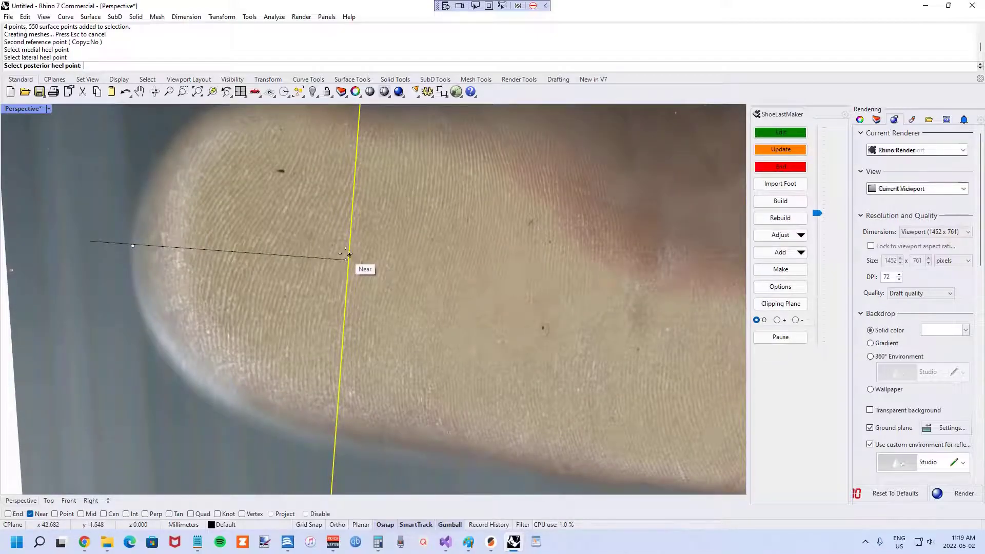
pyautogui.scroll(-2, 351, 277)
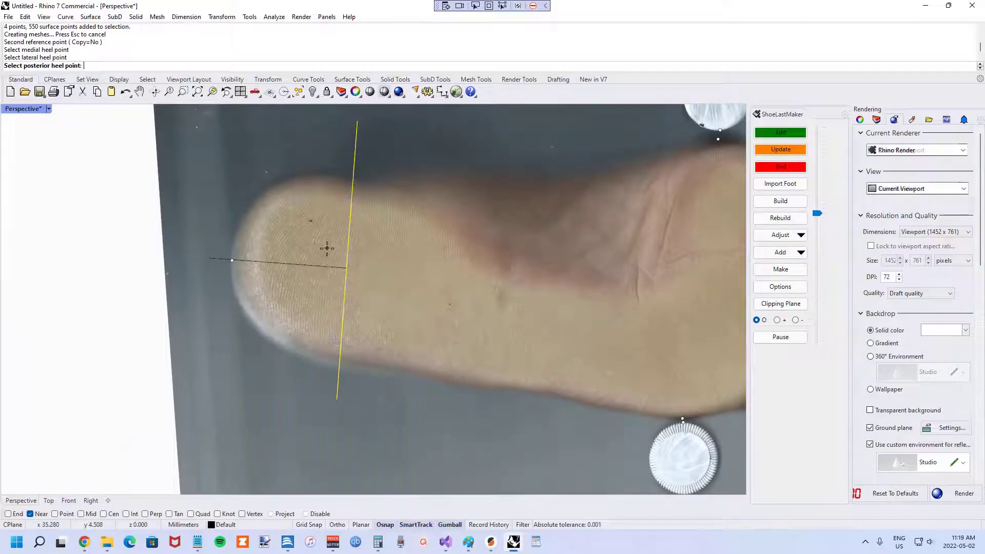
pyautogui.scroll(3, 232, 259)
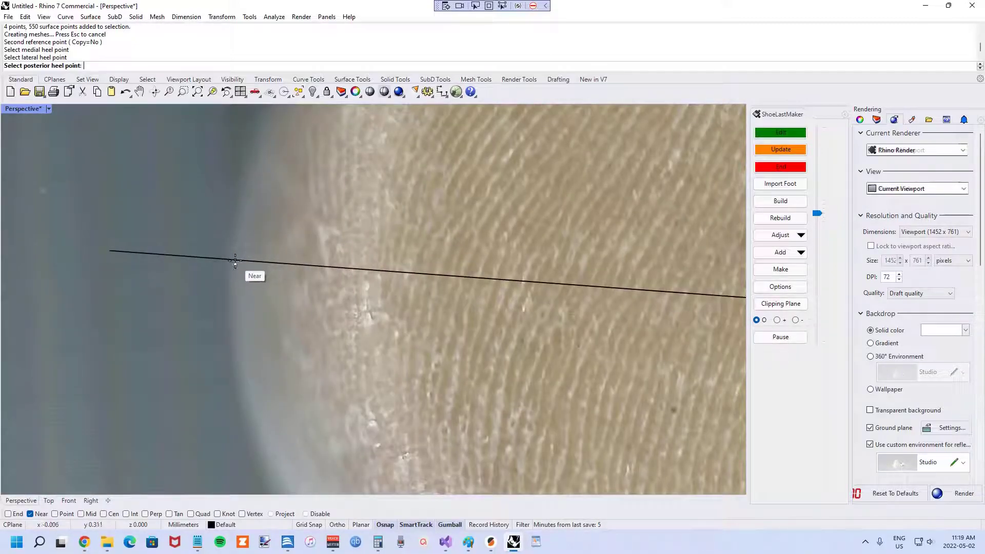
pyautogui.click(235, 261)
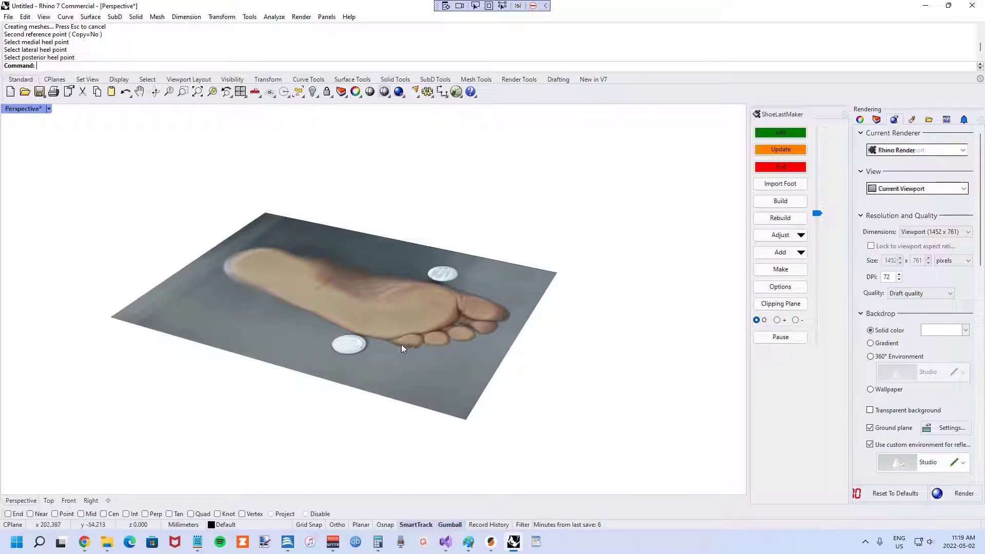
# Edit the scanned foot surface's measurements, setting Heel Height to 20 and Toe Spring to 15
pyautogui.scroll(3, 375, 334)
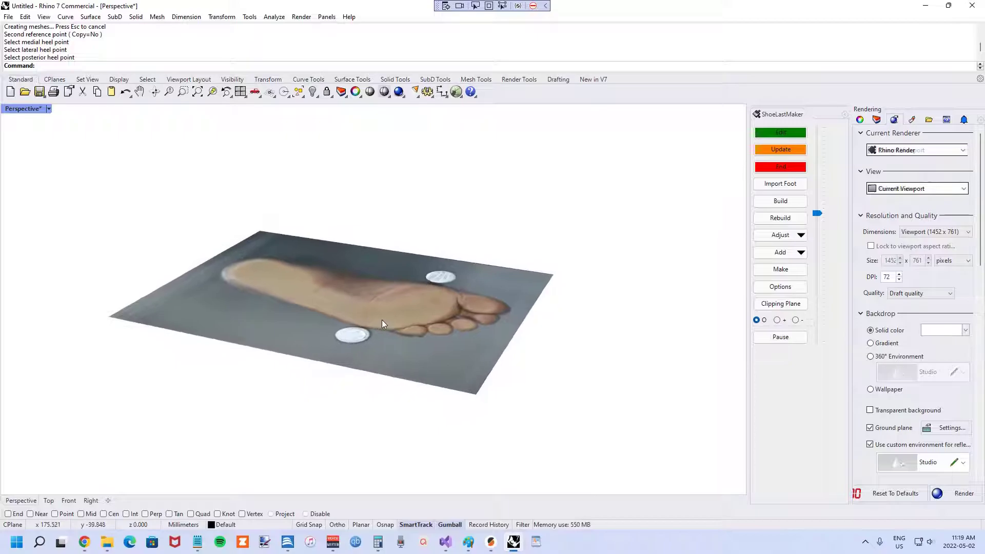
pyautogui.moveTo(382, 323); pyautogui.dragTo(366, 312, button='right')
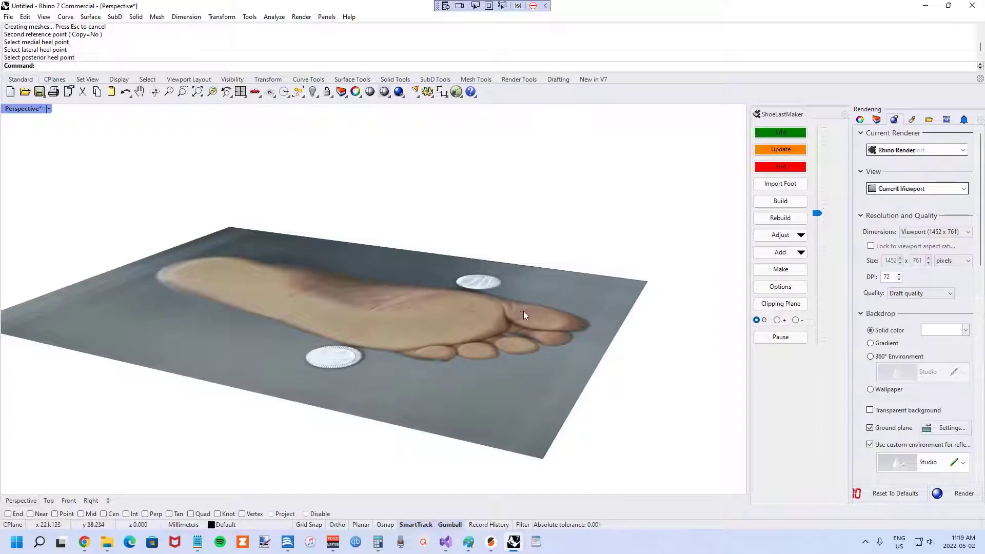
pyautogui.click(785, 134)
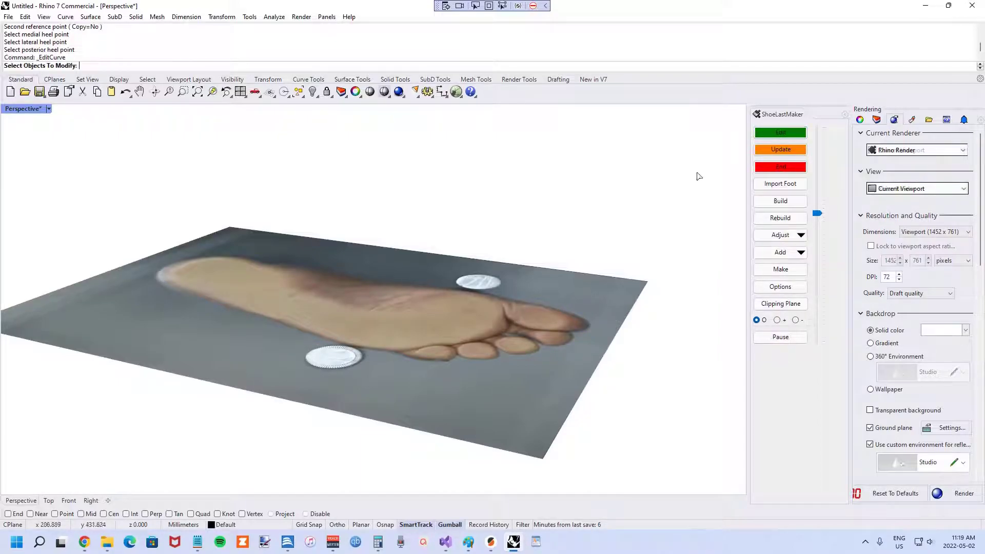
pyautogui.click(336, 290)
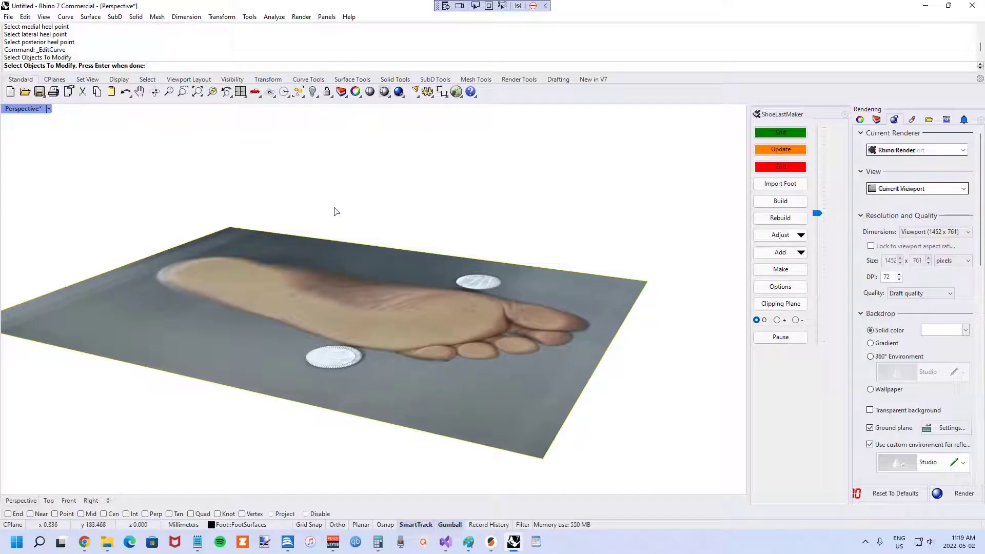
pyautogui.press('Return')
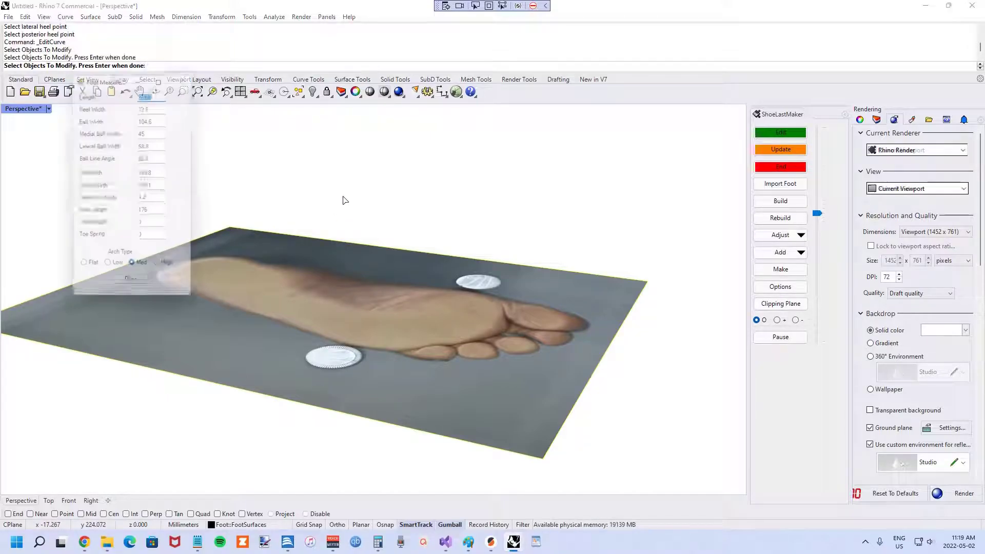
pyautogui.moveTo(113, 81); pyautogui.dragTo(200, 234)
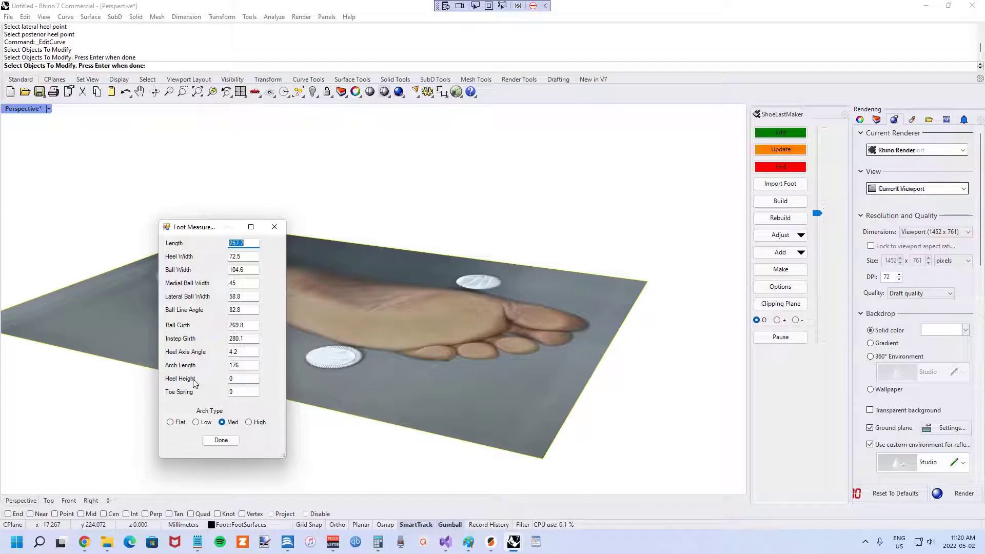
pyautogui.click(242, 379)
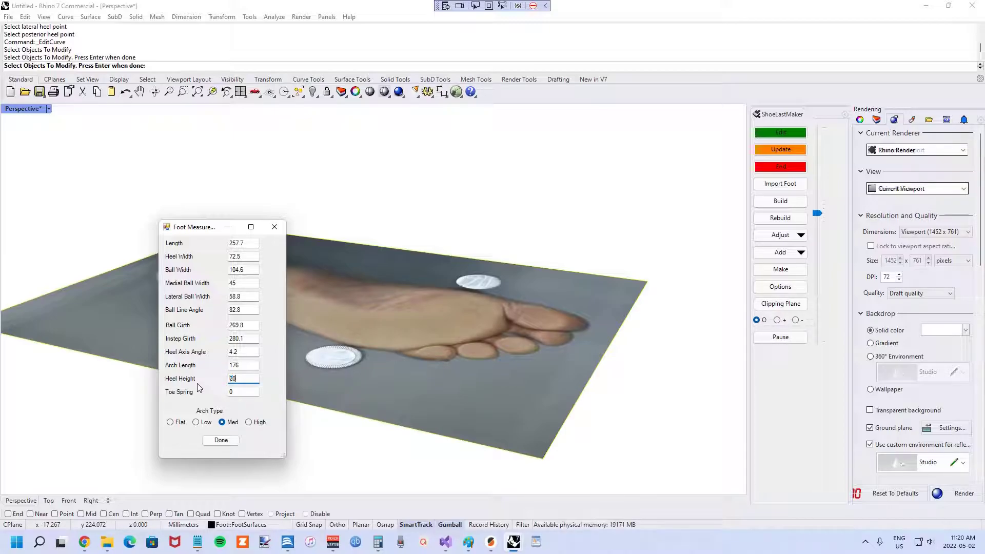
pyautogui.press('Tab')
pyautogui.write('15')
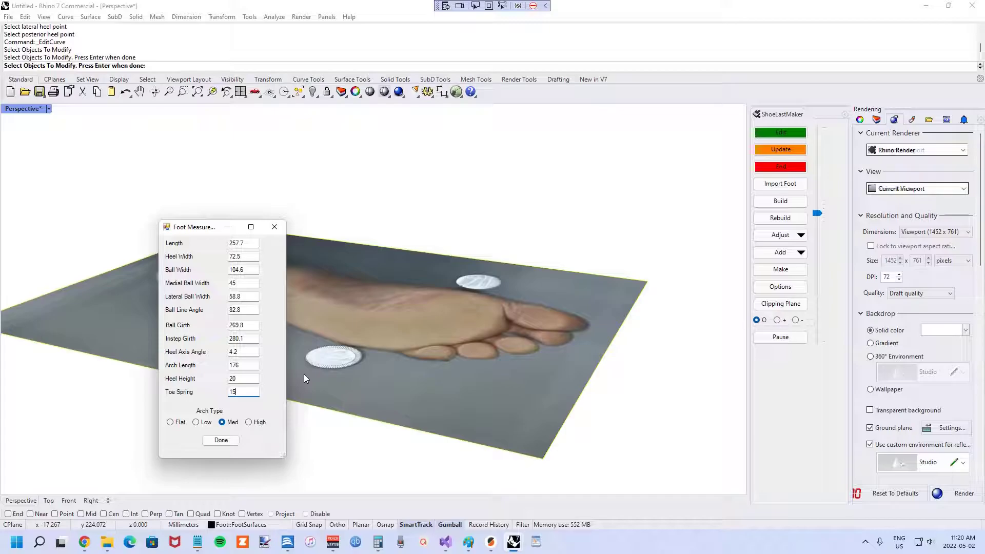
pyautogui.click(221, 441)
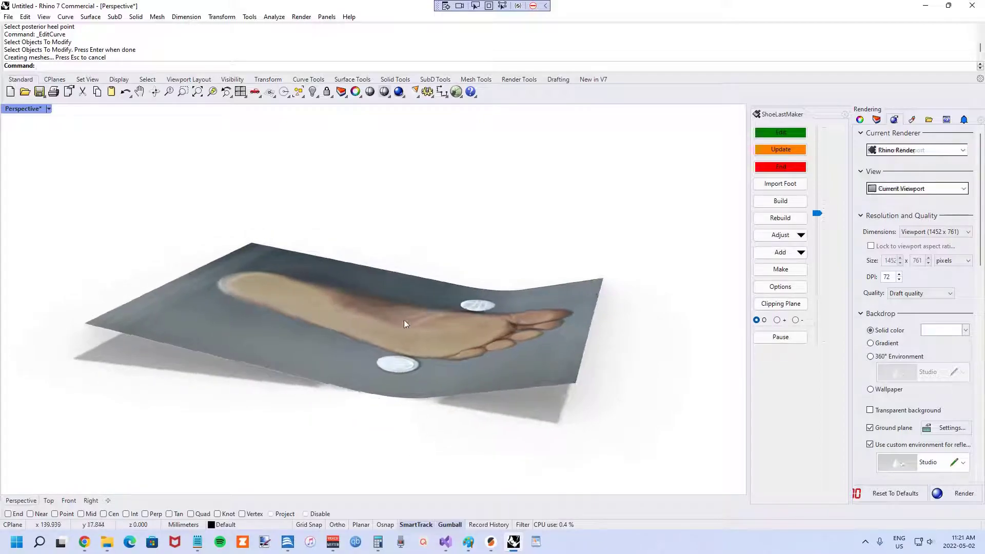
# Start a new shoe last build and load 2DTutorialTemplate.3dm from the Templates folder as both the Last Toe and Last Body Template
pyautogui.scroll(2, 404, 324)
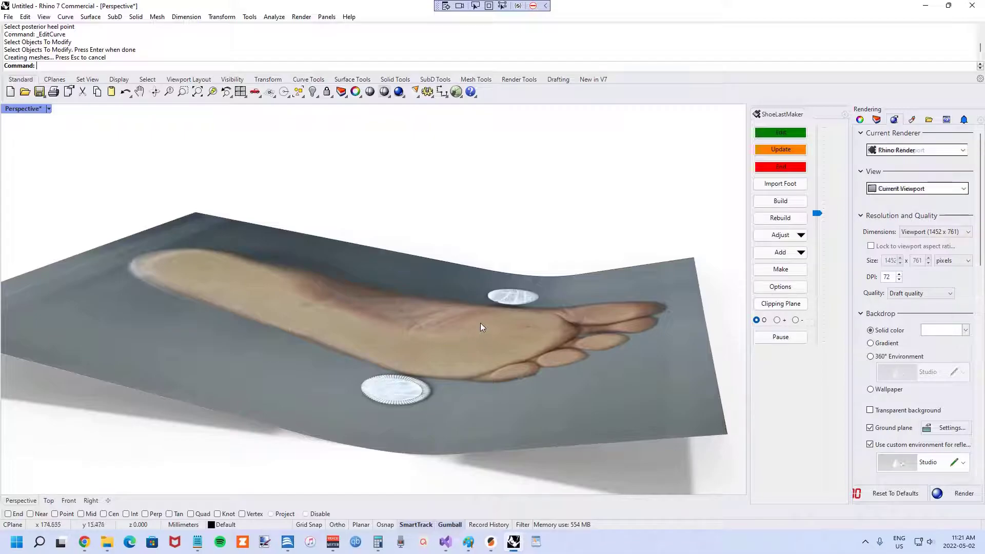
pyautogui.moveTo(481, 322); pyautogui.dragTo(488, 345, button='right')
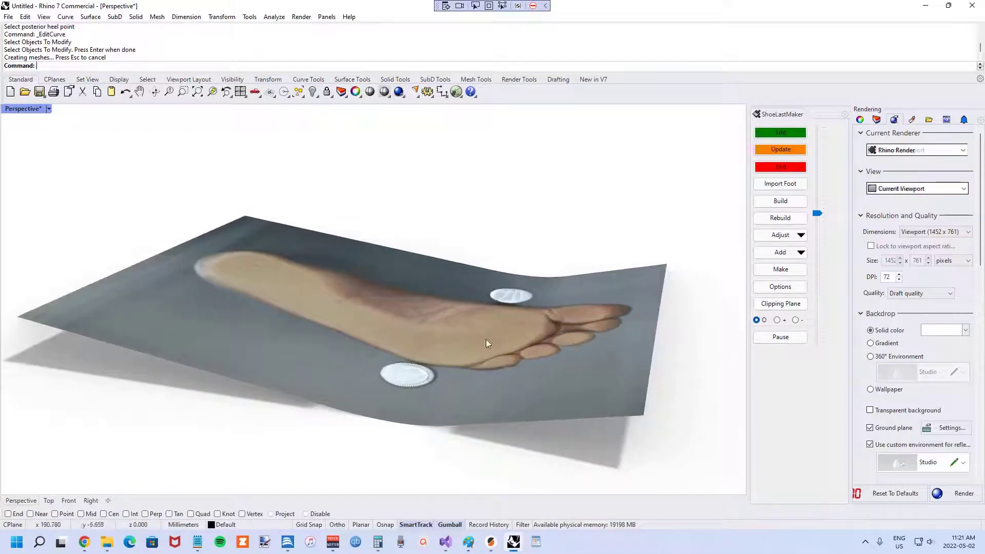
pyautogui.click(781, 202)
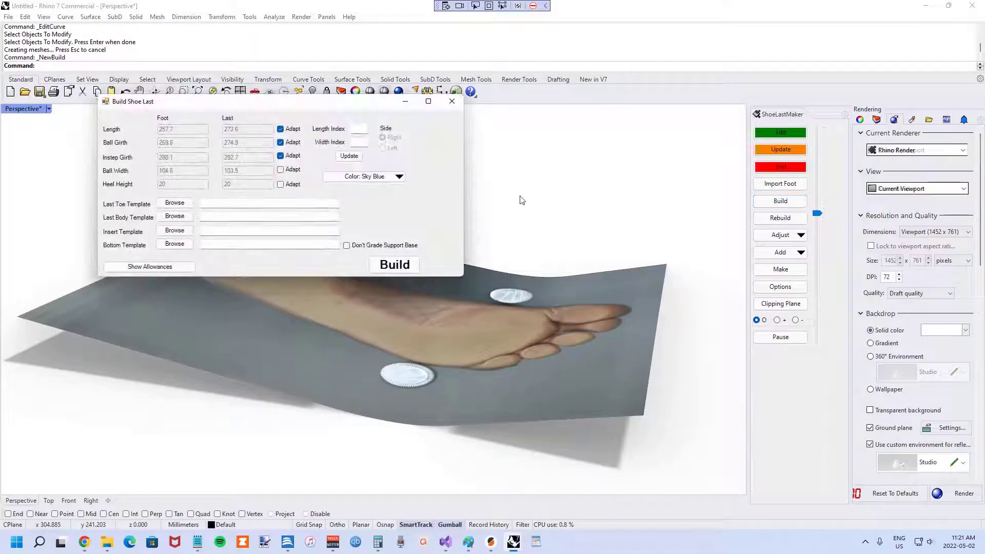
pyautogui.moveTo(267, 106); pyautogui.dragTo(288, 125)
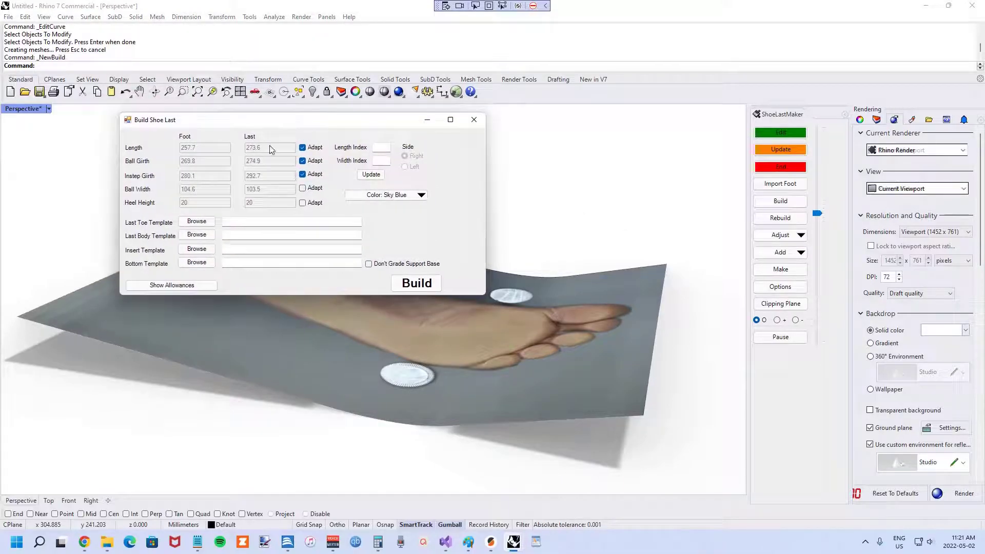
pyautogui.click(197, 221)
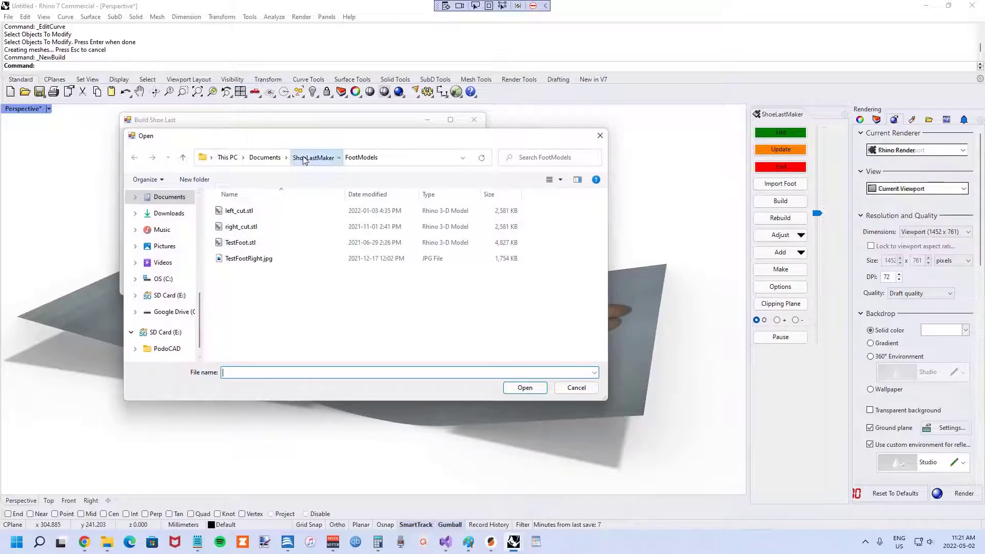
pyautogui.click(312, 157)
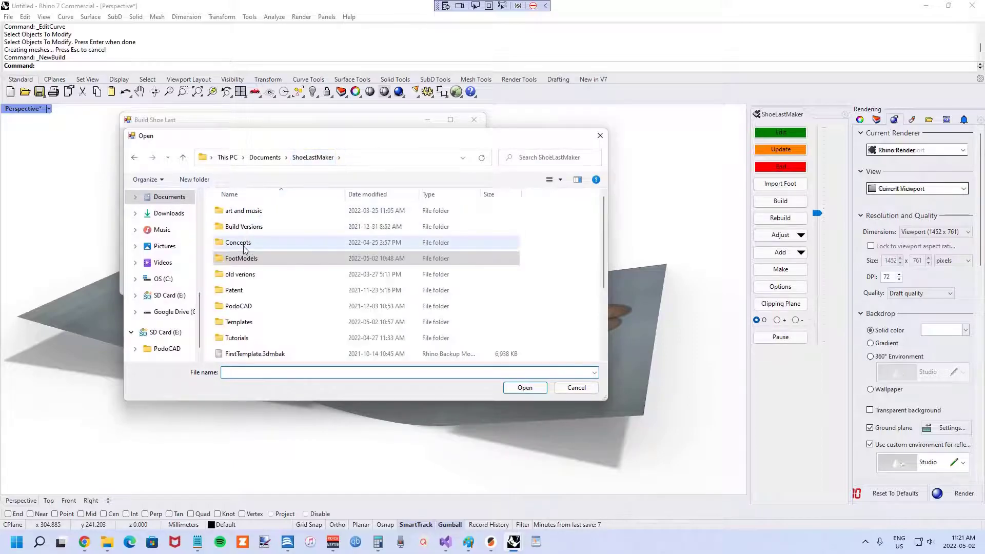
pyautogui.doubleClick(243, 322)
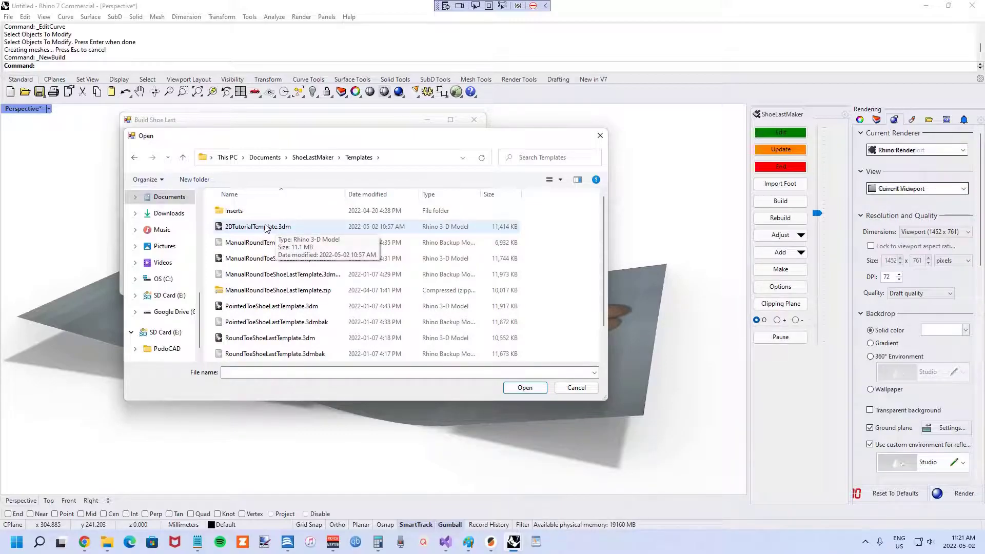
pyautogui.doubleClick(266, 228)
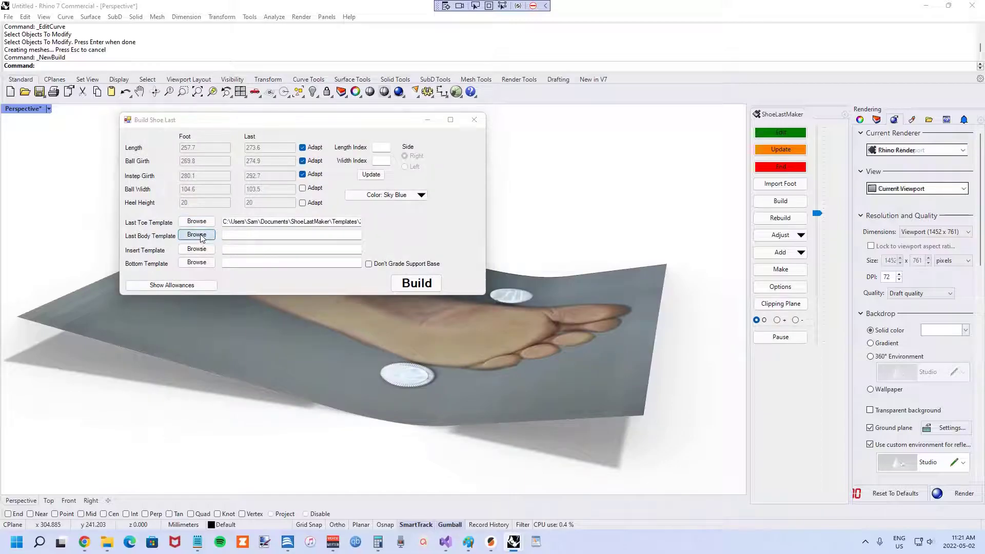
pyautogui.click(197, 235)
pyautogui.doubleClick(270, 230)
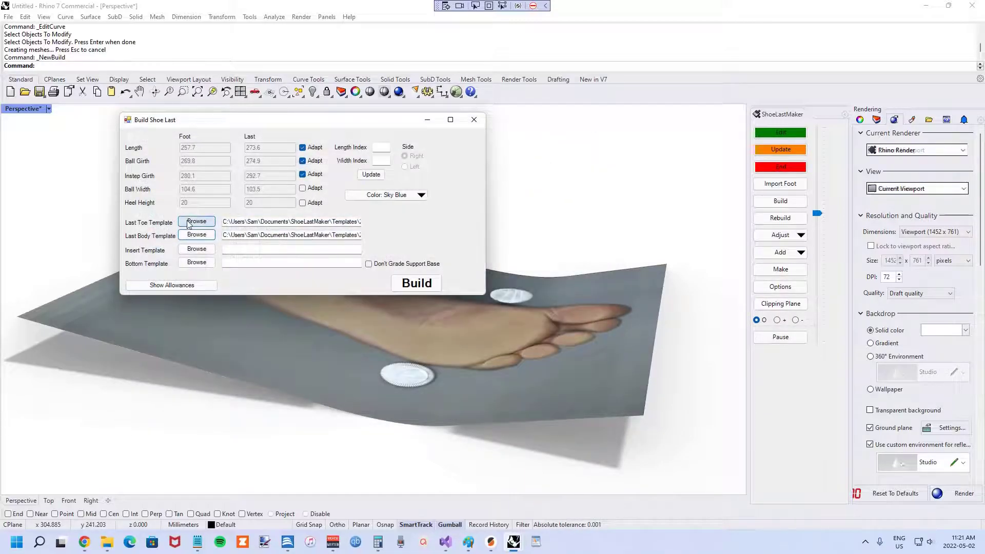
# Review the allowances and materials, set the last color to Red (Women's) and build the shoe last
pyautogui.click(183, 286)
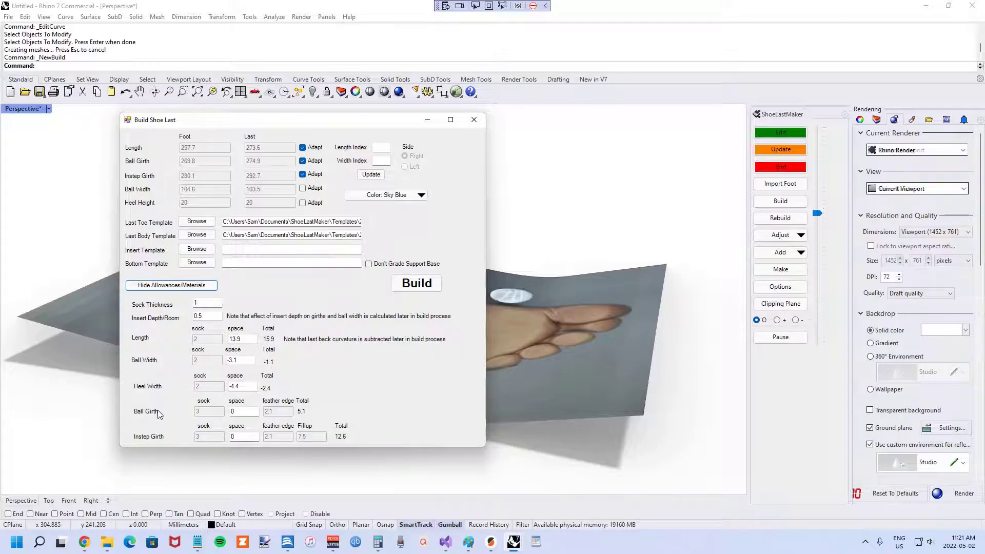
pyautogui.click(172, 288)
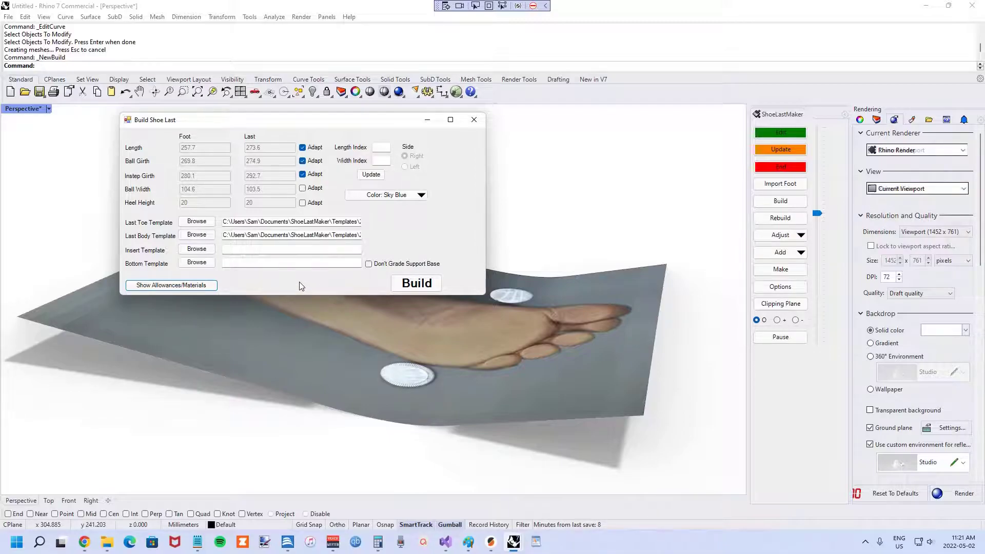
pyautogui.click(377, 197)
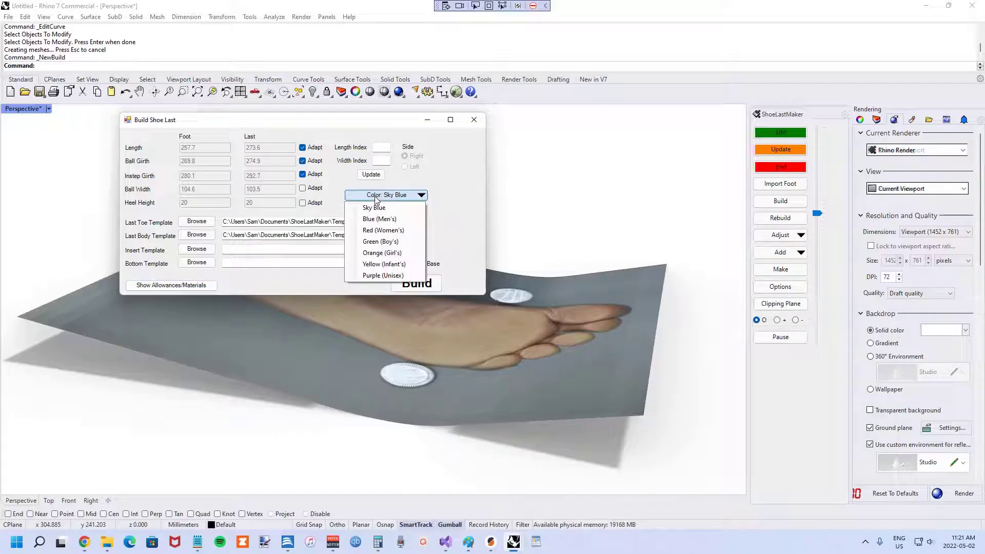
pyautogui.click(383, 230)
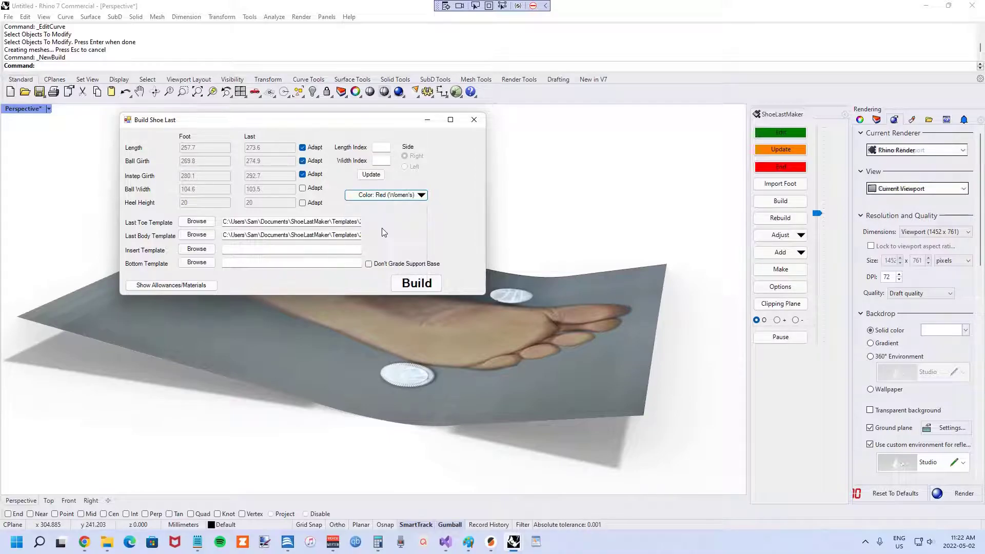
pyautogui.click(414, 286)
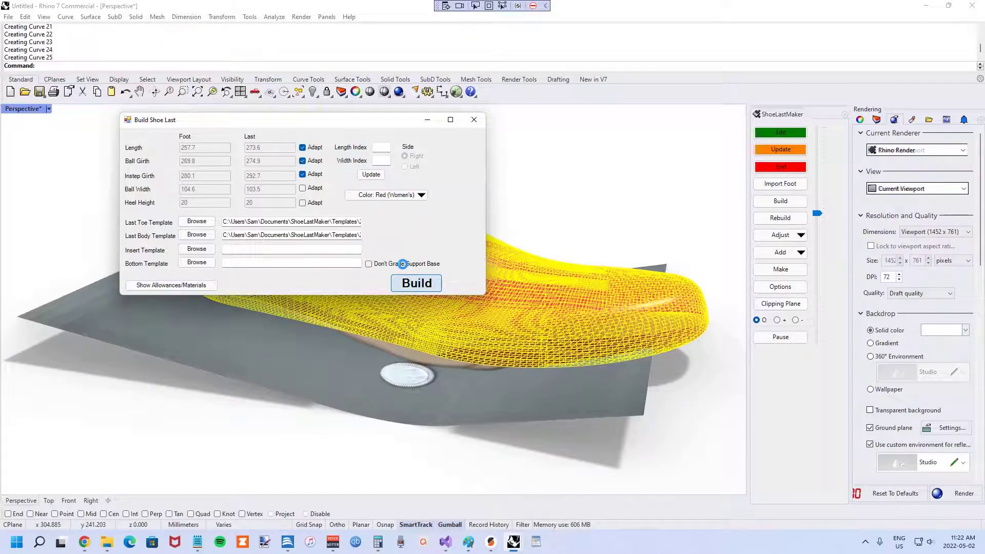
# Set the Last Transparency option to 0.5 so the foot scan shows through the last
pyautogui.moveTo(433, 285)
pyautogui.mouseDown(button='right')
pyautogui.moveTo(244, 295)
pyautogui.moveTo(439, 293)
pyautogui.mouseUp(button='right')
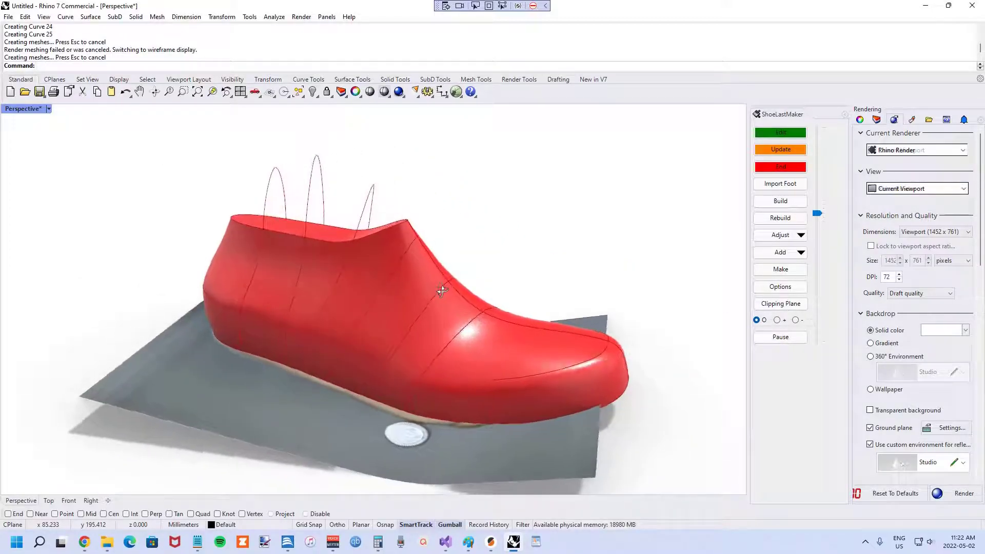
pyautogui.click(800, 286)
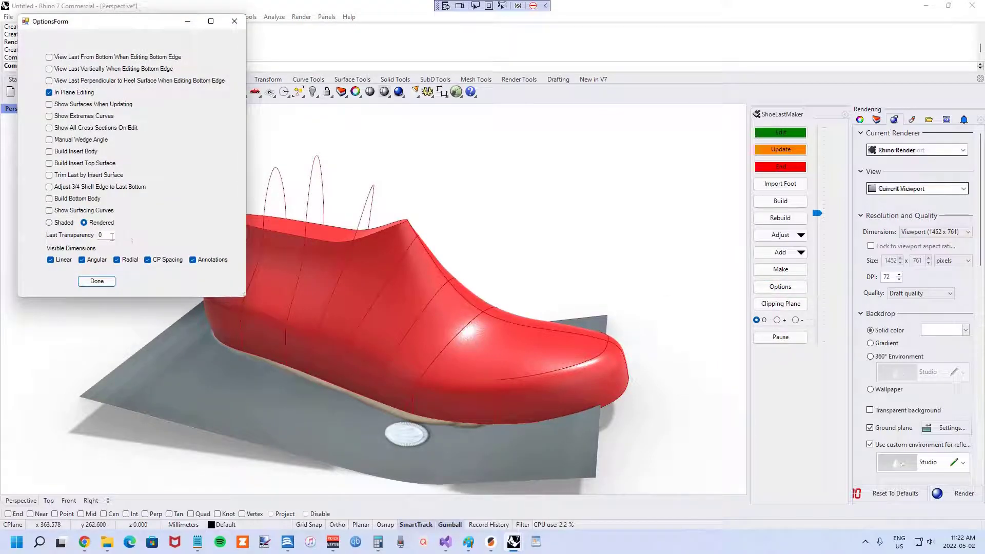
pyautogui.click(109, 235)
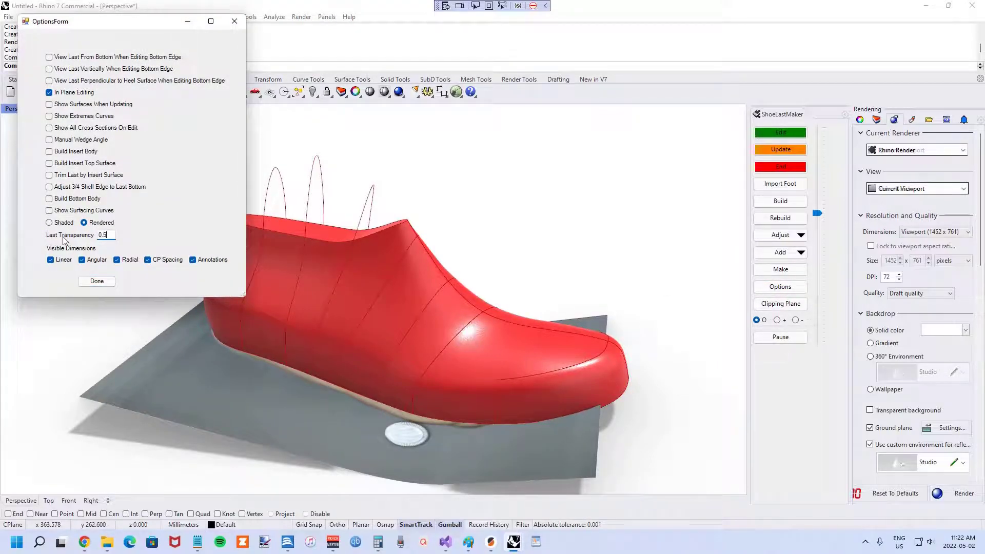
pyautogui.click(96, 281)
# Examine the transparent last from the side, above and the heel to check how it fits around the foot scan
pyautogui.moveTo(236, 266); pyautogui.dragTo(410, 298, button='right')
pyautogui.scroll(-3, 367, 322)
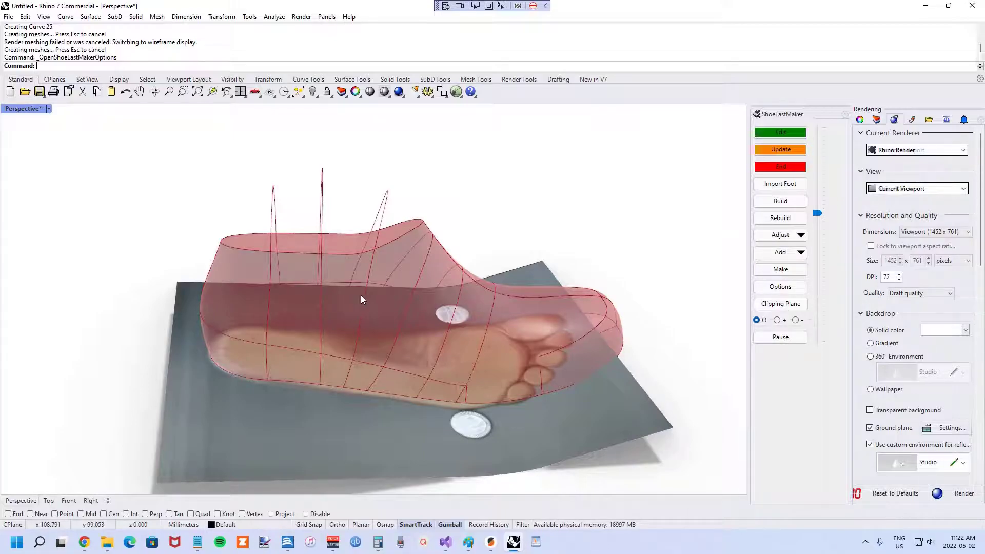
pyautogui.moveTo(361, 299); pyautogui.dragTo(308, 312, button='right')
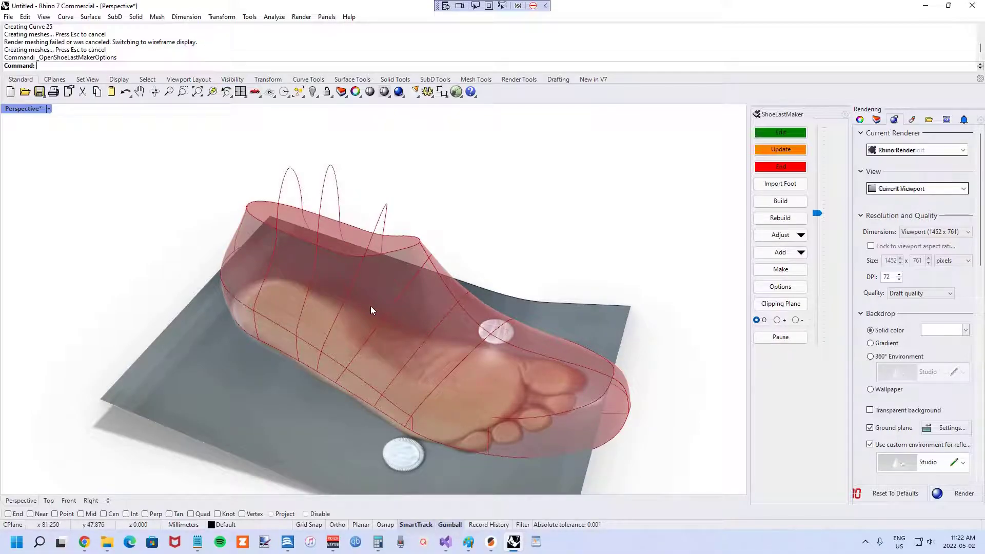
pyautogui.moveTo(387, 306); pyautogui.dragTo(505, 292, button='right')
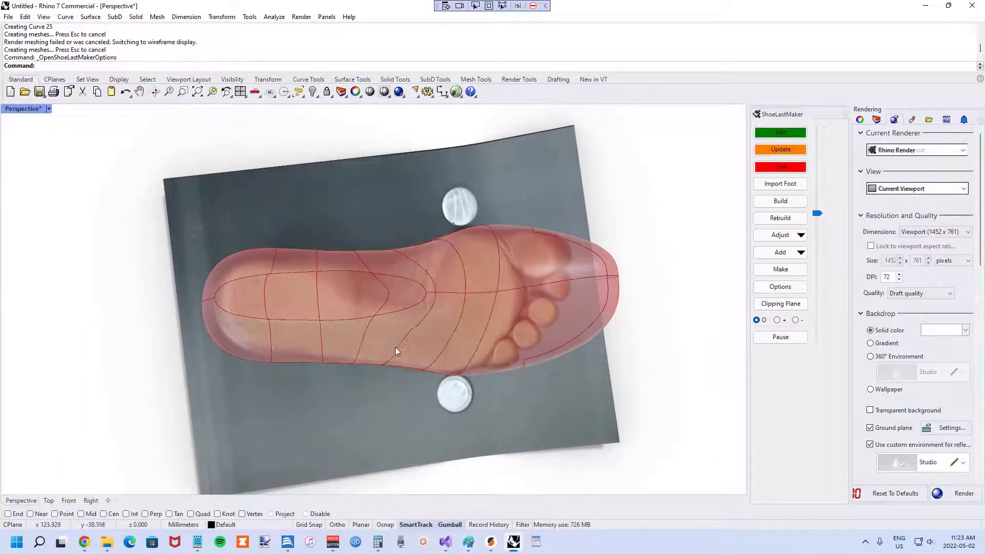
pyautogui.moveTo(396, 347); pyautogui.dragTo(468, 219, button='right')
pyautogui.scroll(3, 317, 364)
pyautogui.scroll(-4, 328, 354)
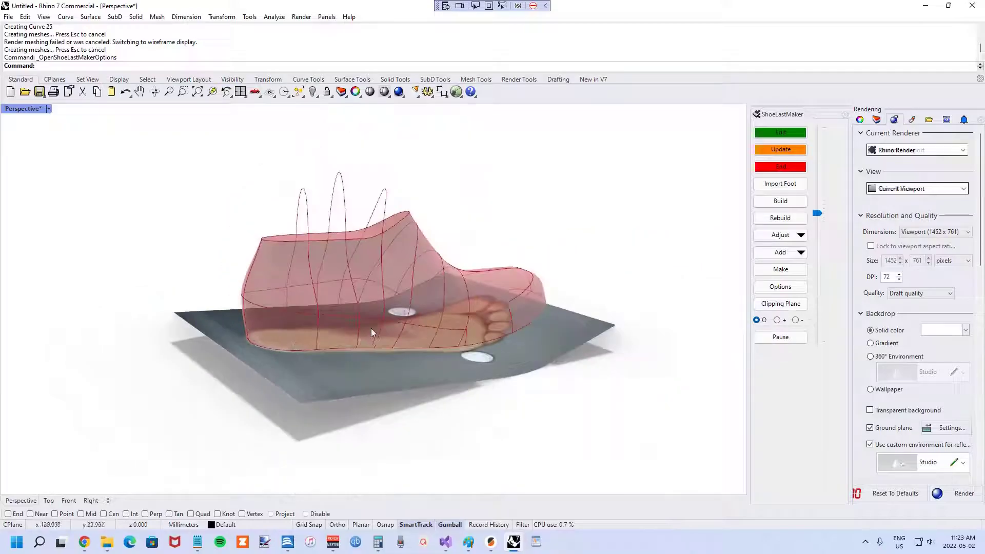
pyautogui.scroll(2, 371, 329)
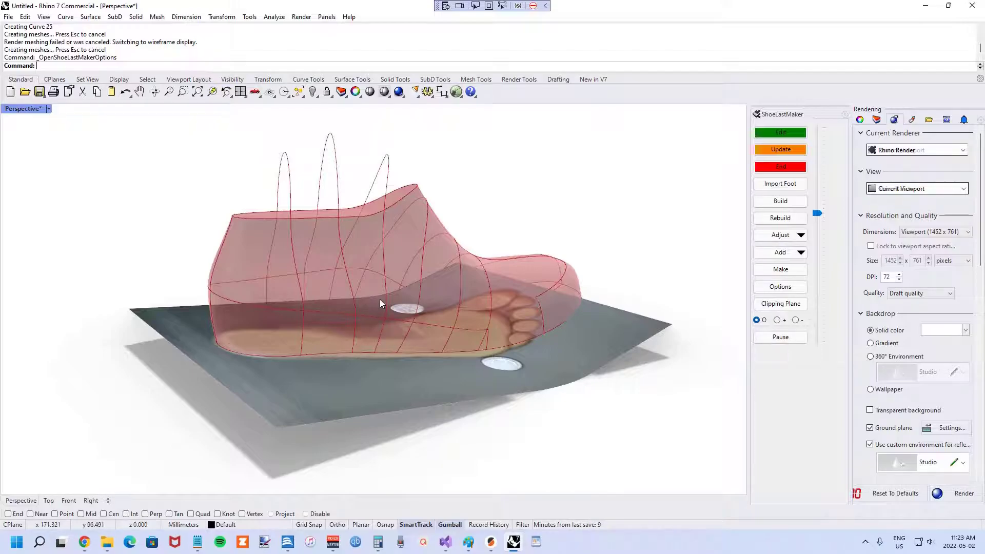
pyautogui.moveTo(384, 295); pyautogui.dragTo(354, 357, button='right')
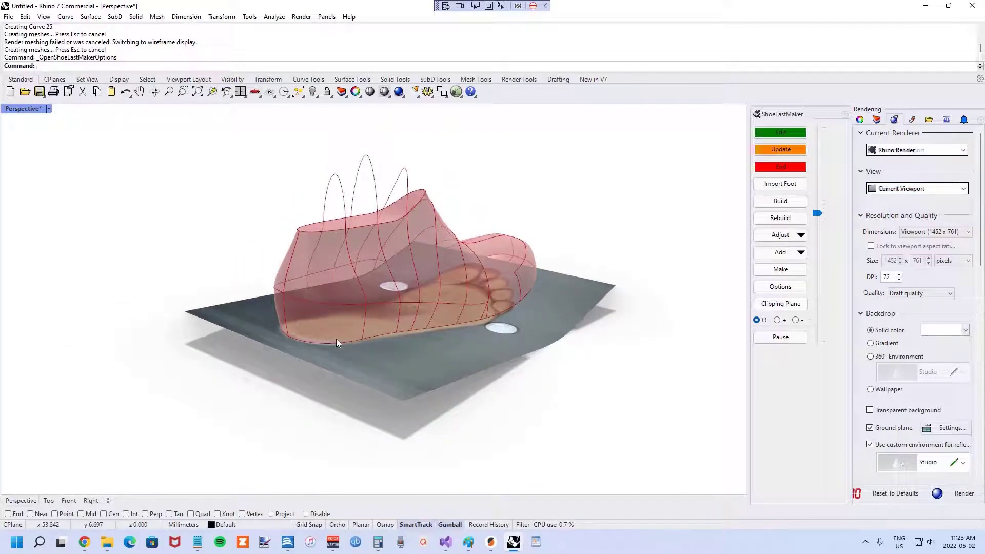